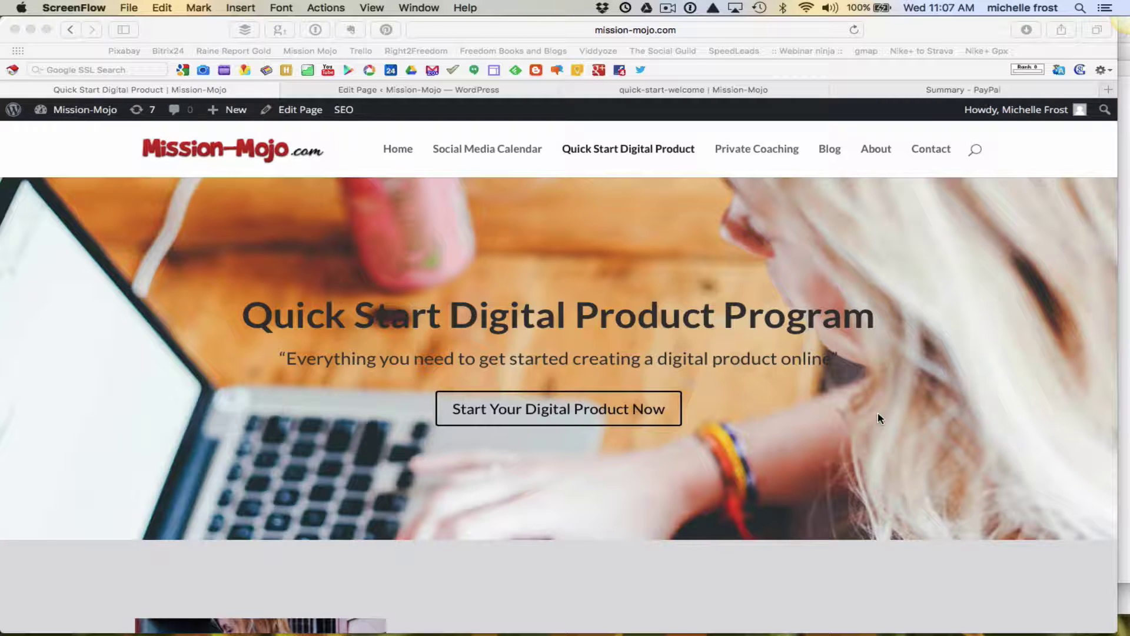
# Review the Quick Start Digital Product sales page, from the header banner through the travel story and back to the header.
pyautogui.scroll(-10, 879, 418)
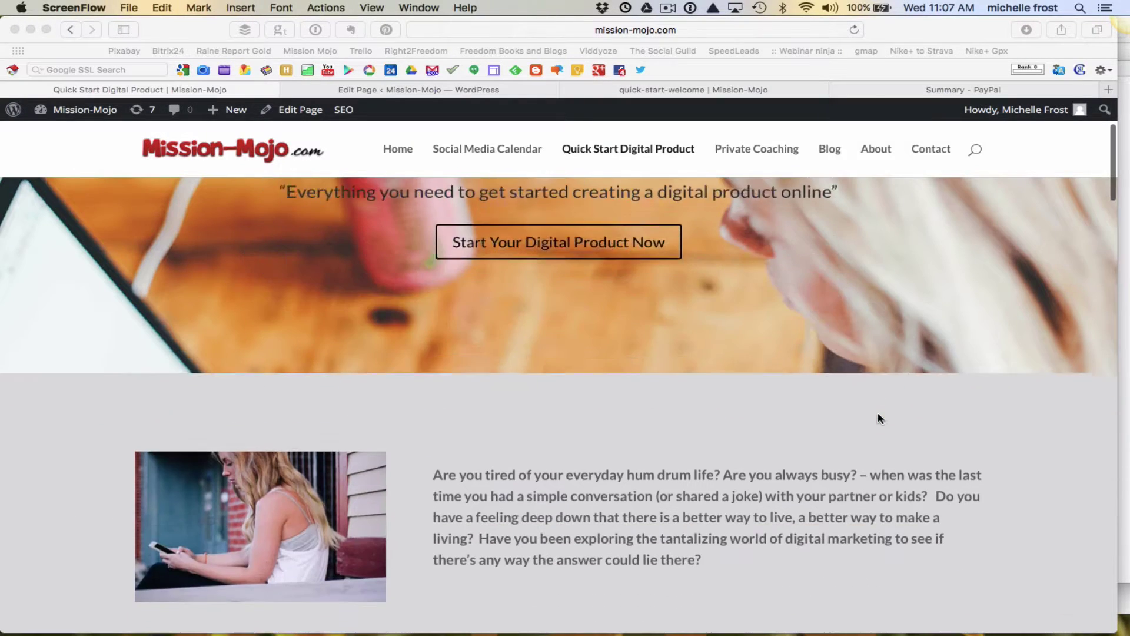
pyautogui.scroll(-8, 879, 418)
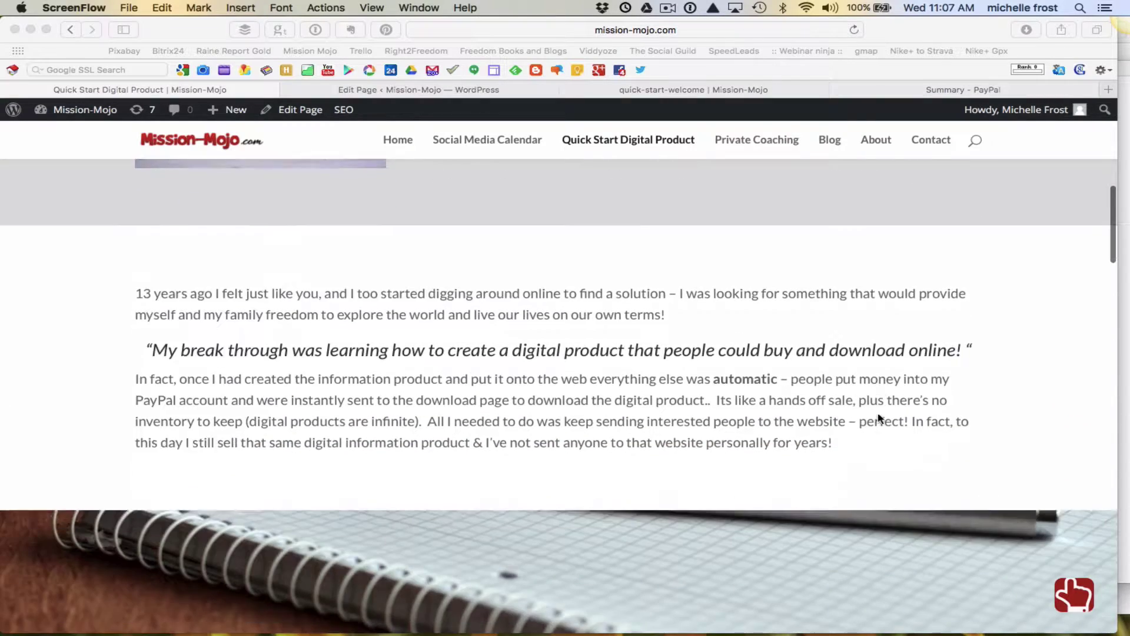
pyautogui.scroll(-5, 879, 415)
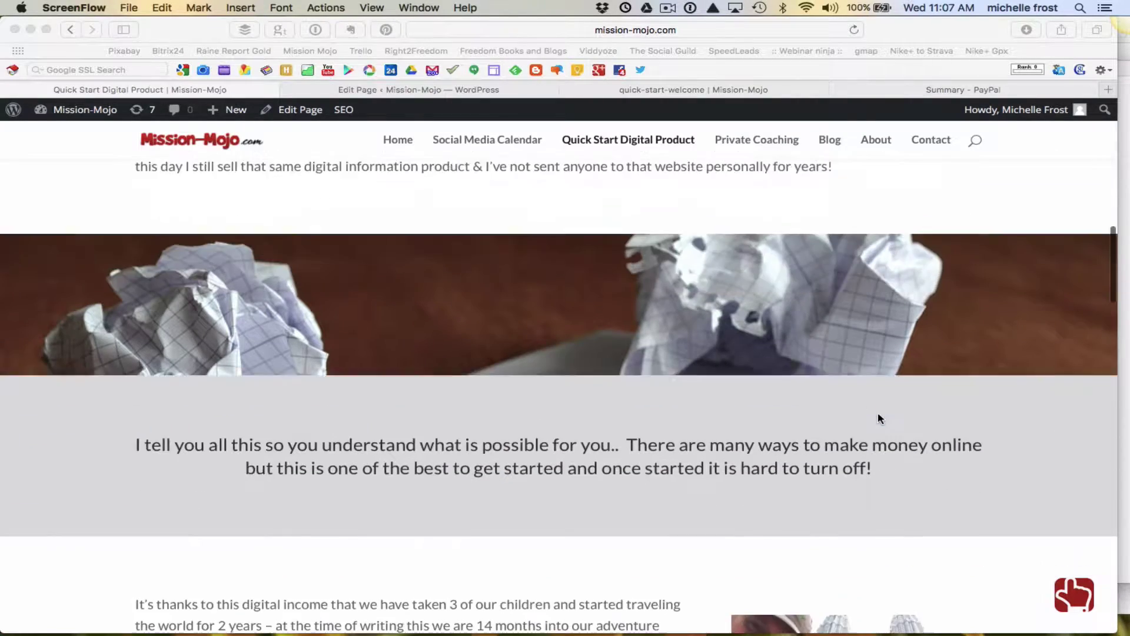
pyautogui.scroll(-5, 878, 412)
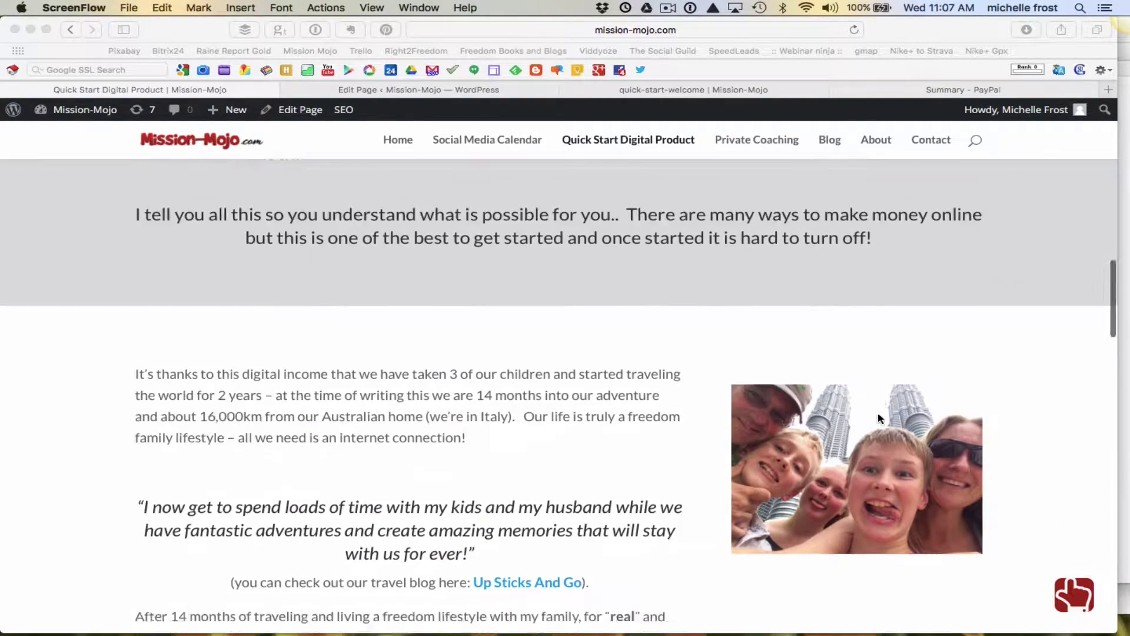
pyautogui.scroll(-5, 878, 418)
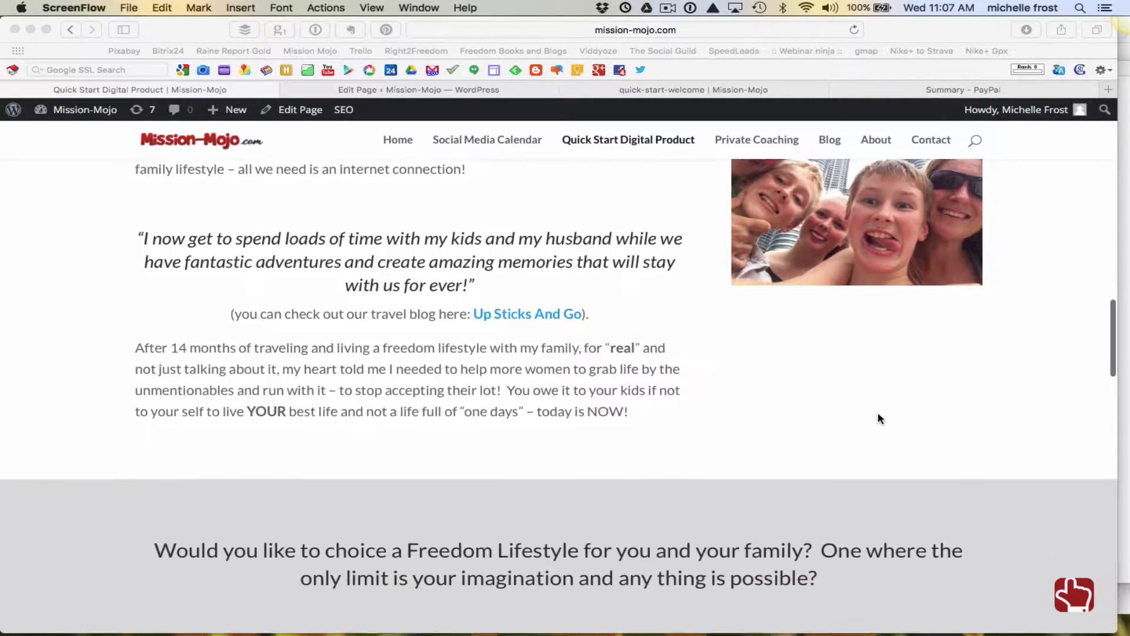
pyautogui.scroll(4, 878, 418)
pyautogui.scroll(15, 878, 418)
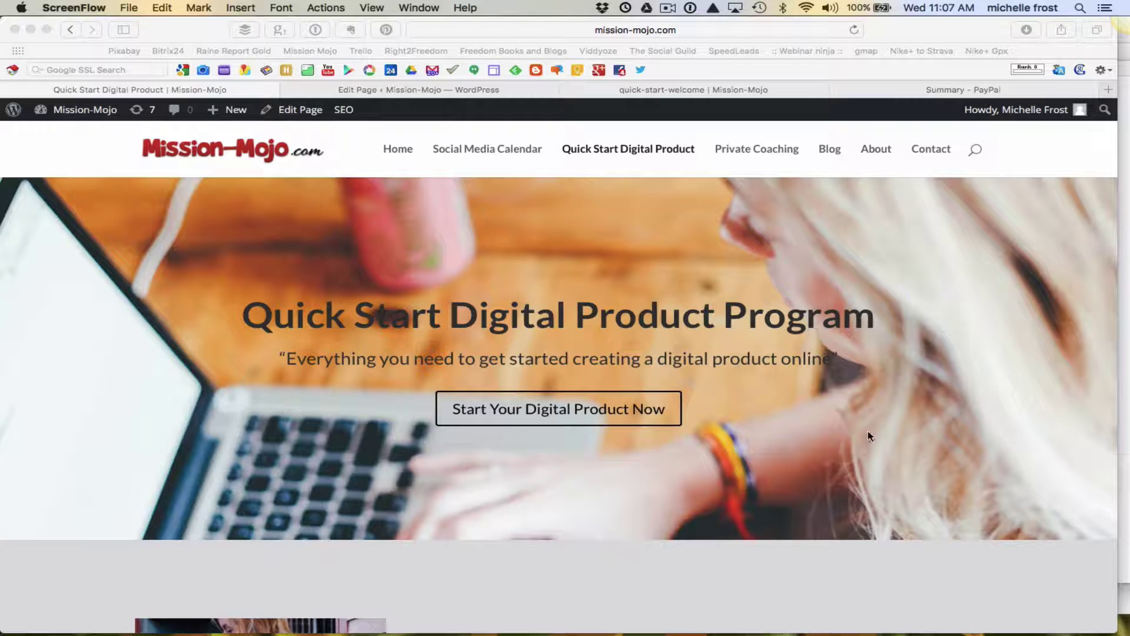
pyautogui.scroll(-6, 870, 435)
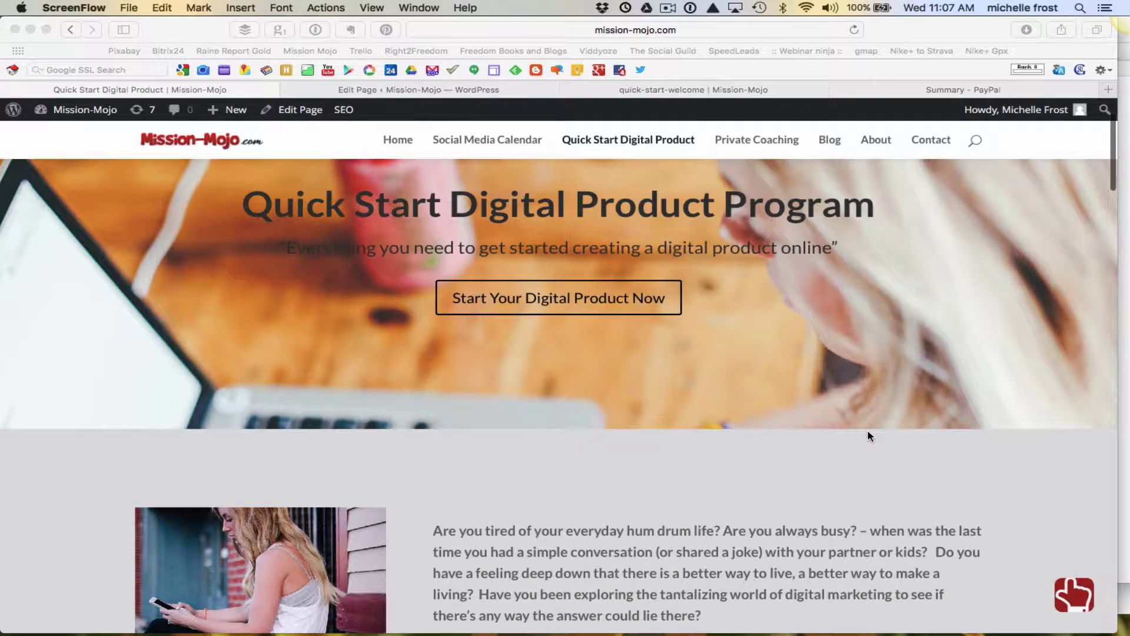
pyautogui.scroll(-3, 869, 433)
pyautogui.scroll(5, 870, 433)
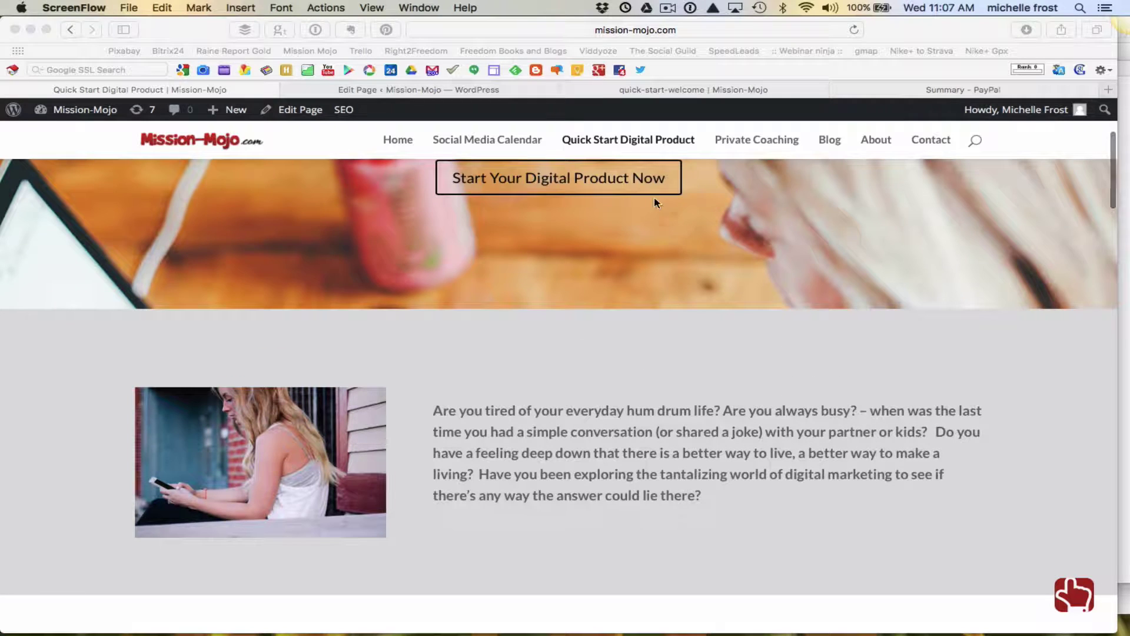
# Examine the PayPal checkout that the sales page's Get Started Now button leads to, and close it to return to the PayPal account.
pyautogui.click(677, 350)
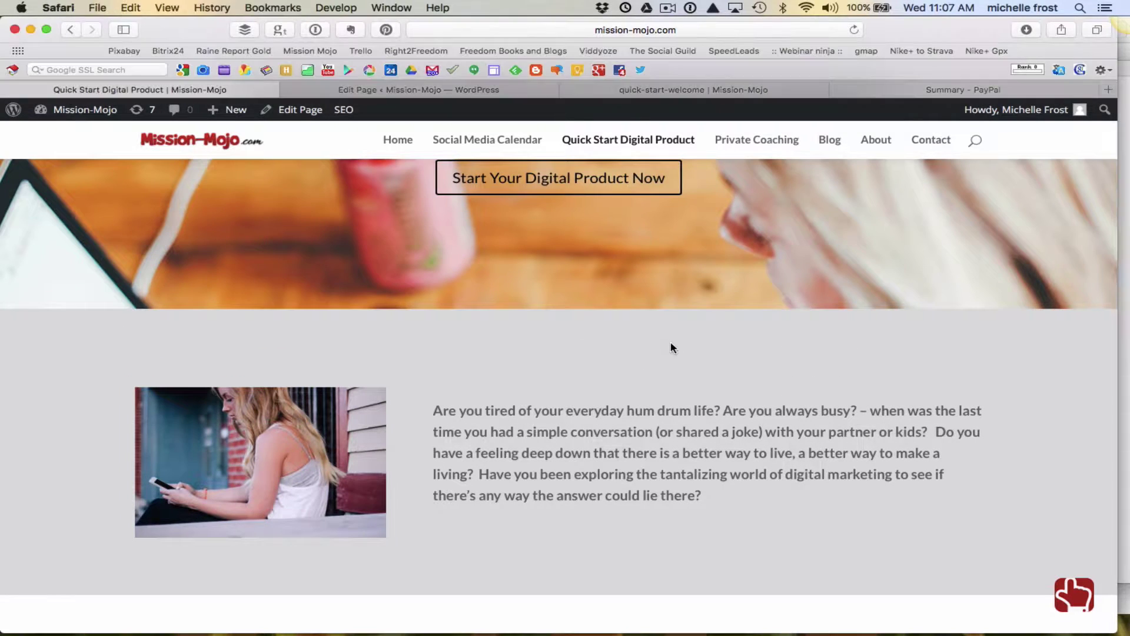
pyautogui.scroll(-10, 712, 457)
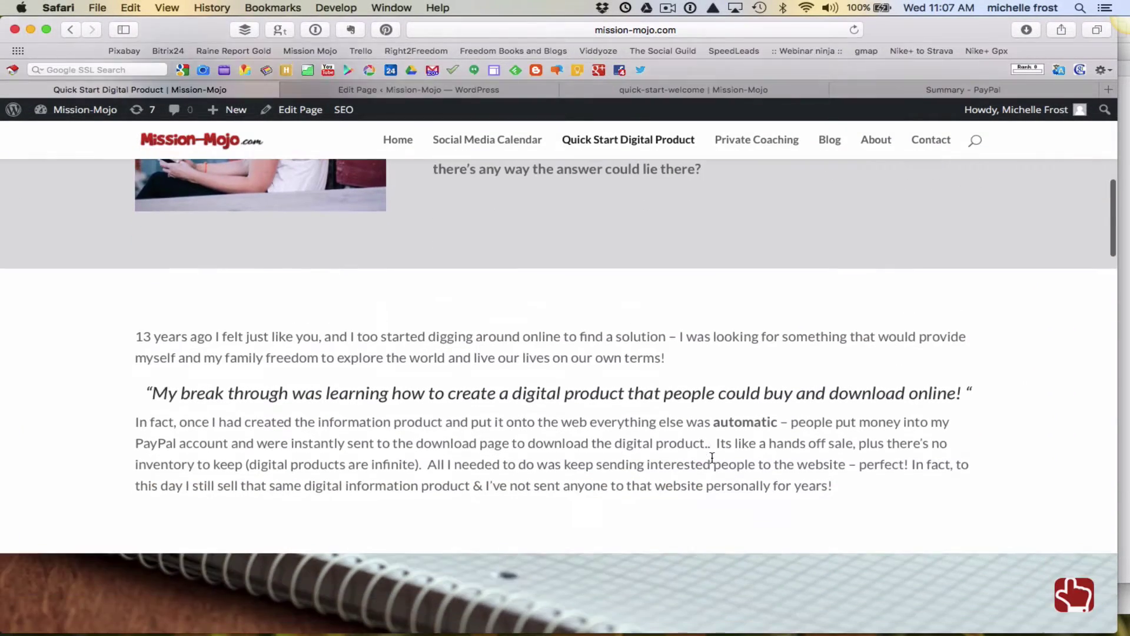
pyautogui.scroll(-15, 713, 458)
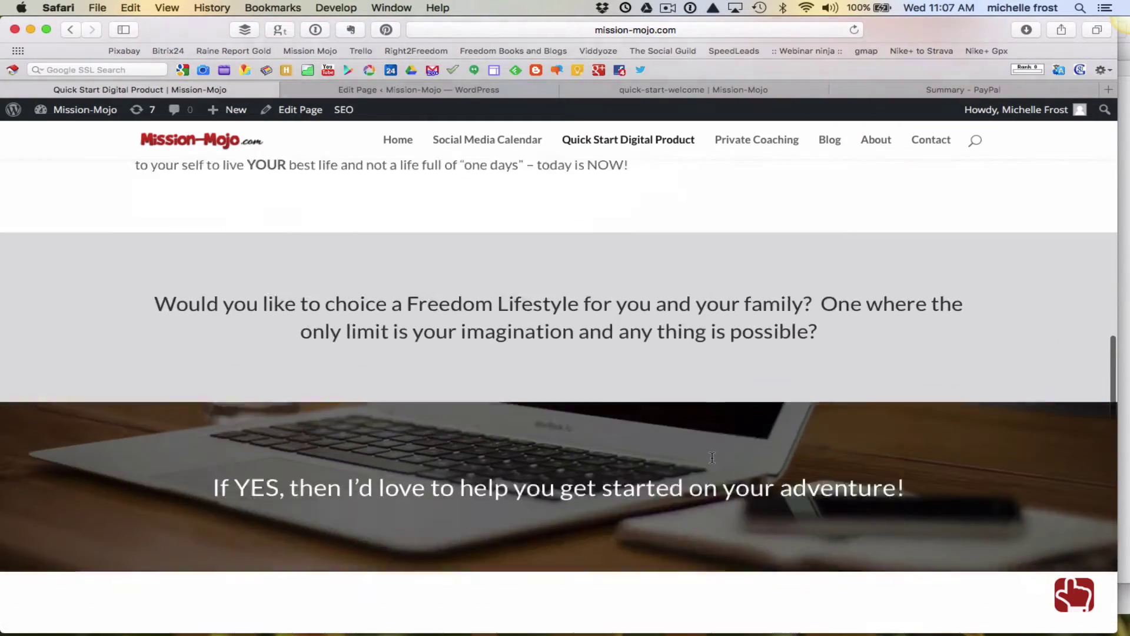
pyautogui.scroll(-10, 712, 457)
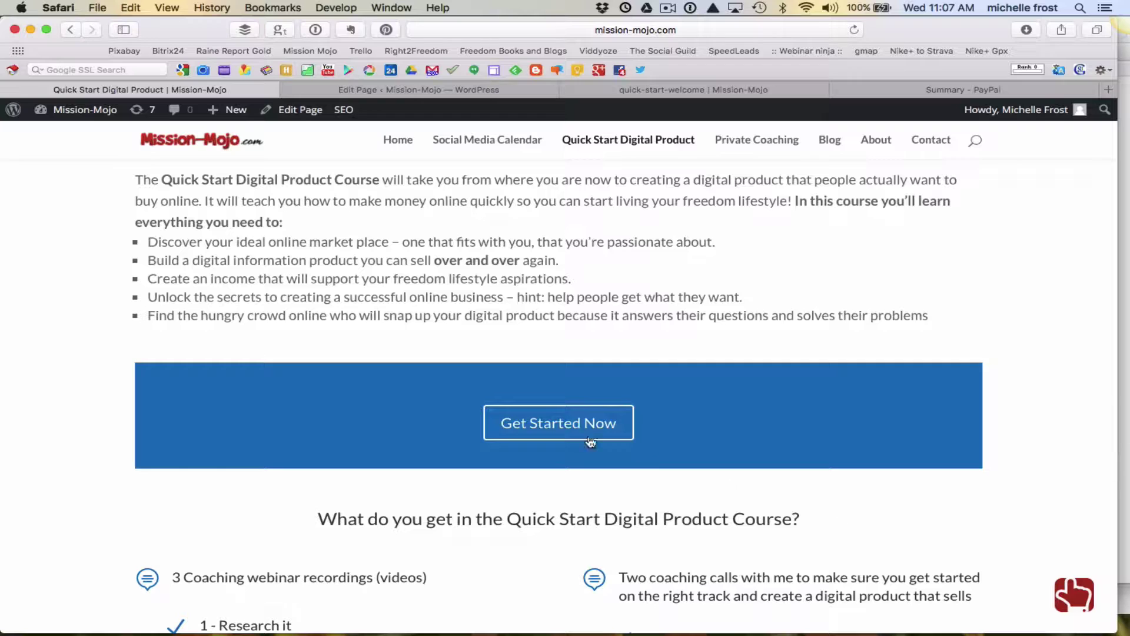
pyautogui.click(547, 424)
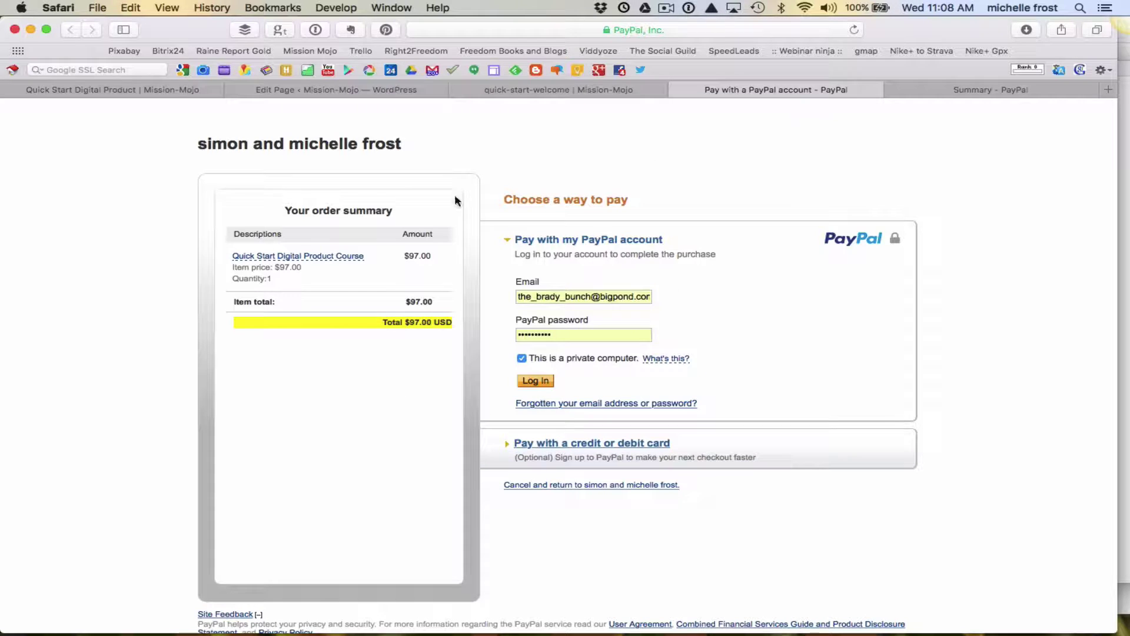
pyautogui.click(678, 89)
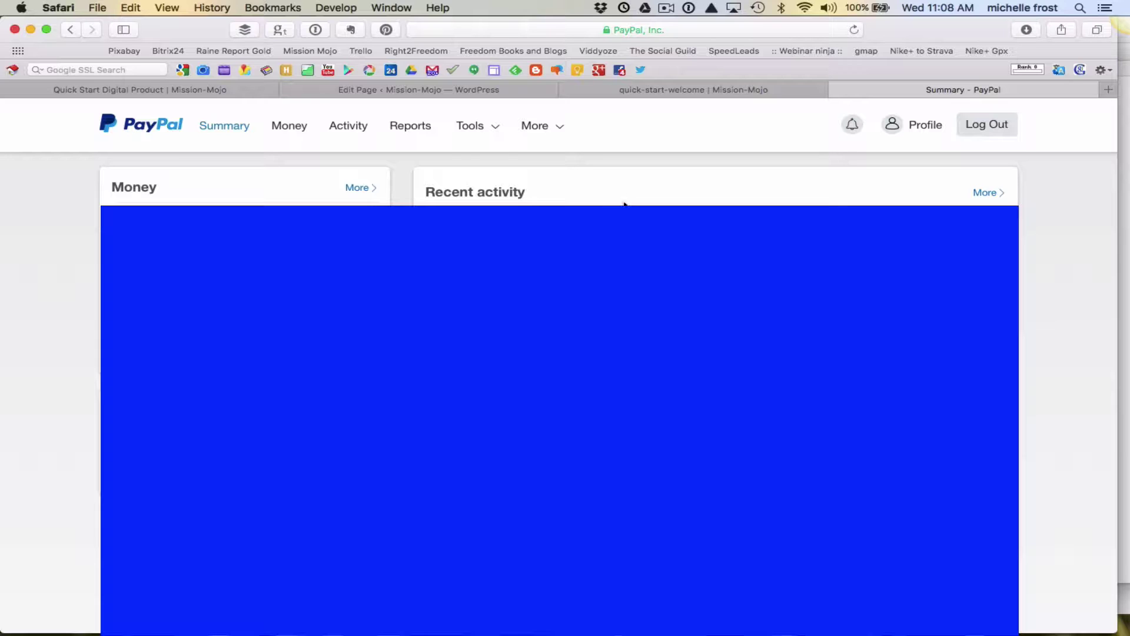
# Open the PayPal tools, logging in again with the prefilled credentials, and open the PayPal buttons tool.
pyautogui.click(468, 125)
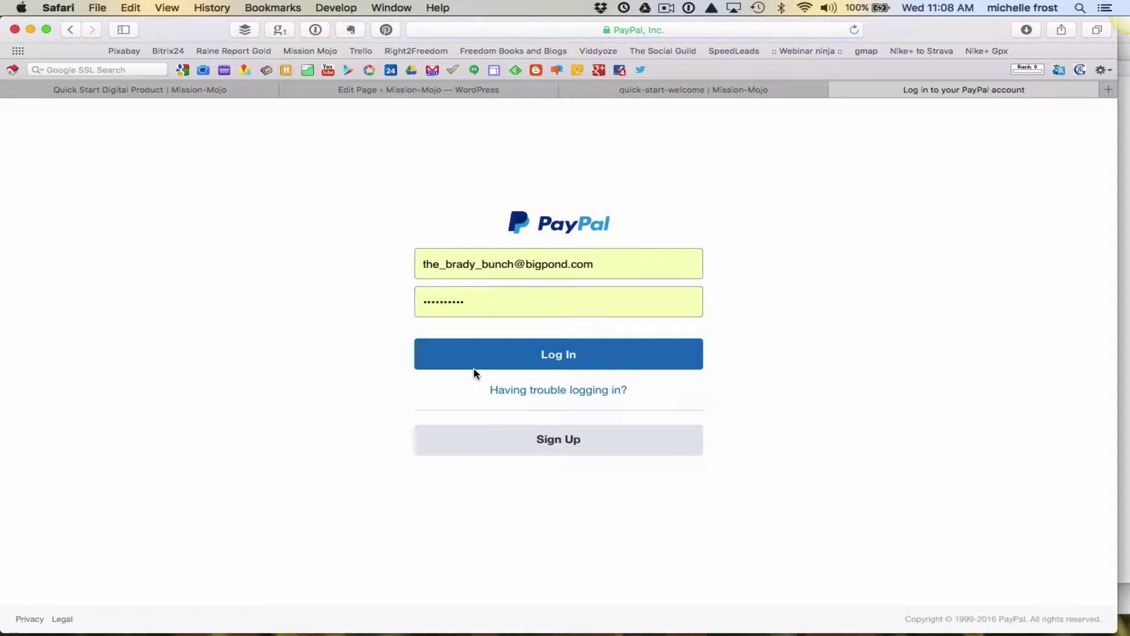
pyautogui.click(559, 356)
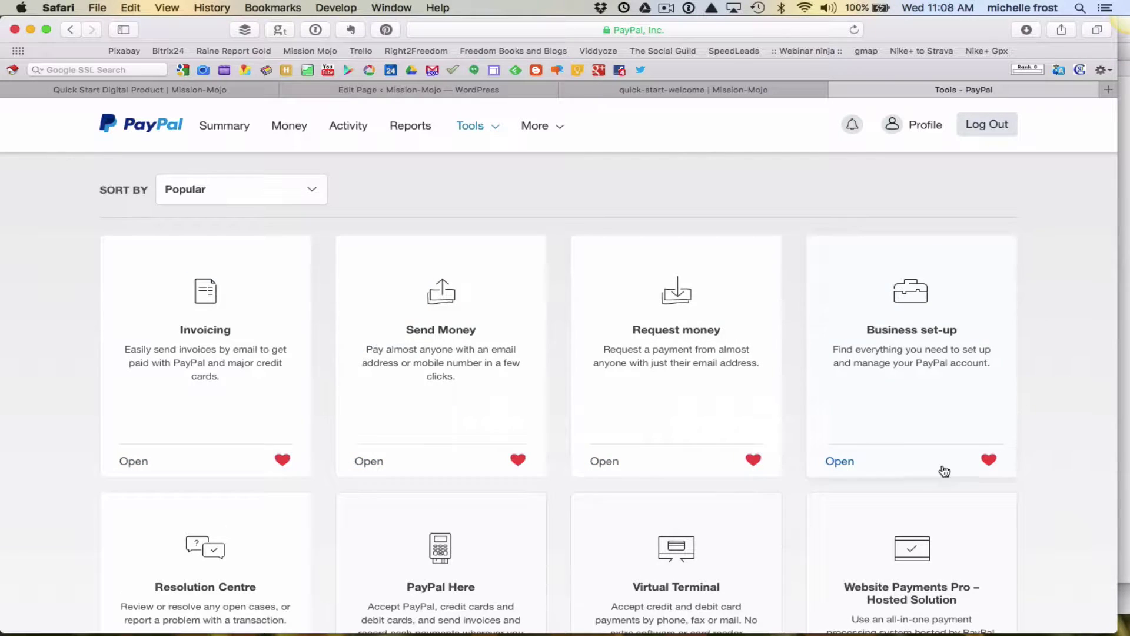
pyautogui.scroll(-1, 881, 488)
pyautogui.scroll(-5, 879, 485)
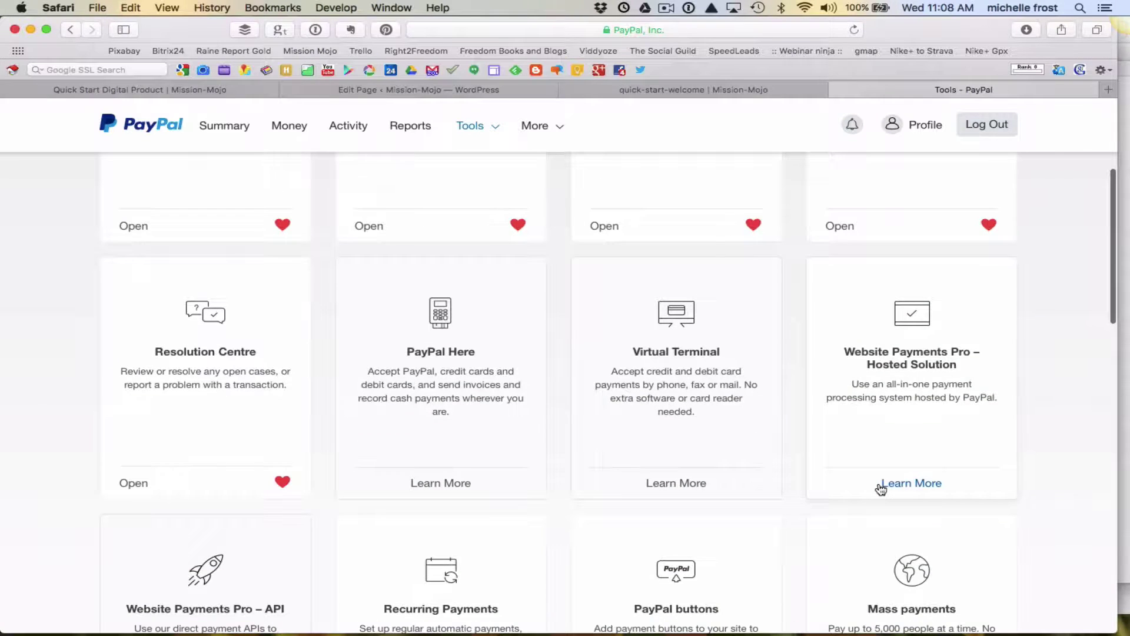
pyautogui.scroll(-6, 881, 488)
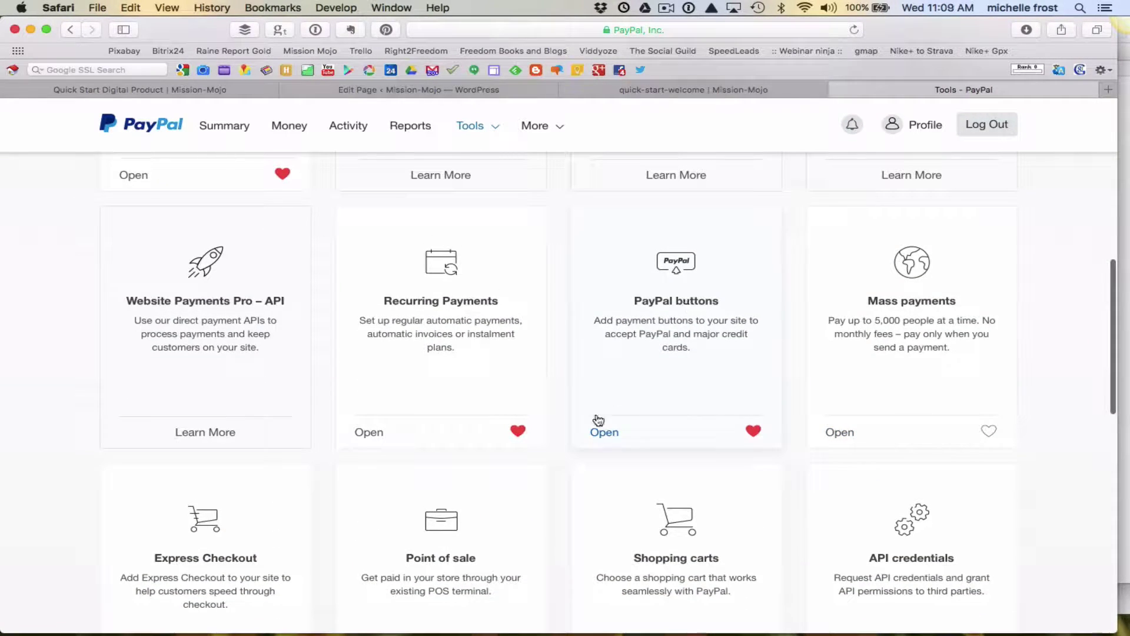
pyautogui.click(611, 435)
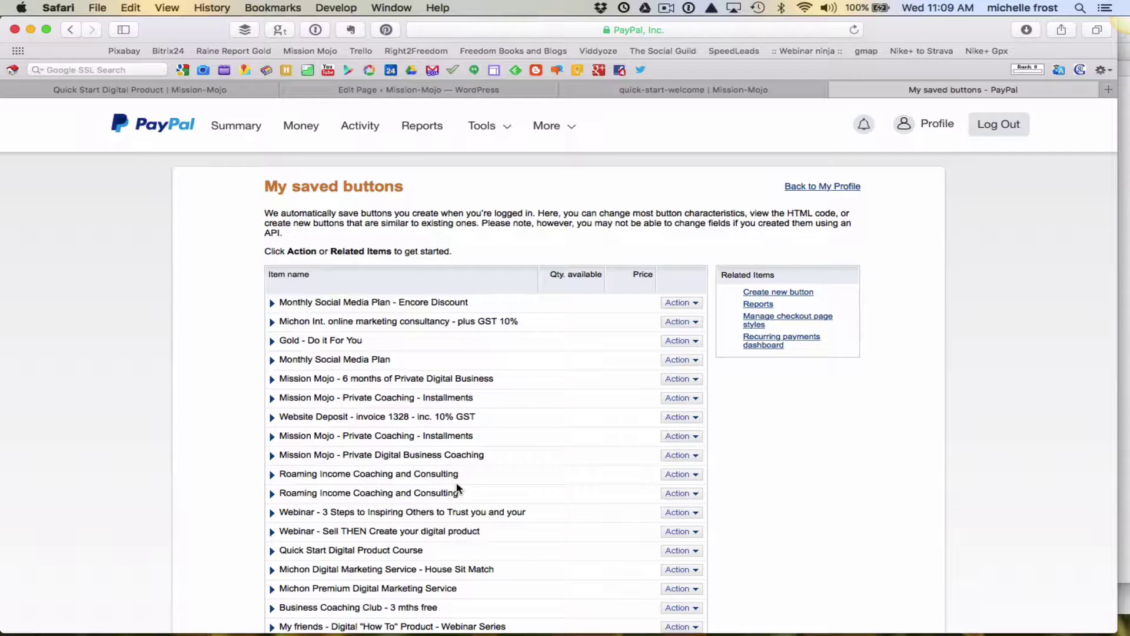
# Start creating a new payment button and set its type to Buy Now.
pyautogui.click(798, 295)
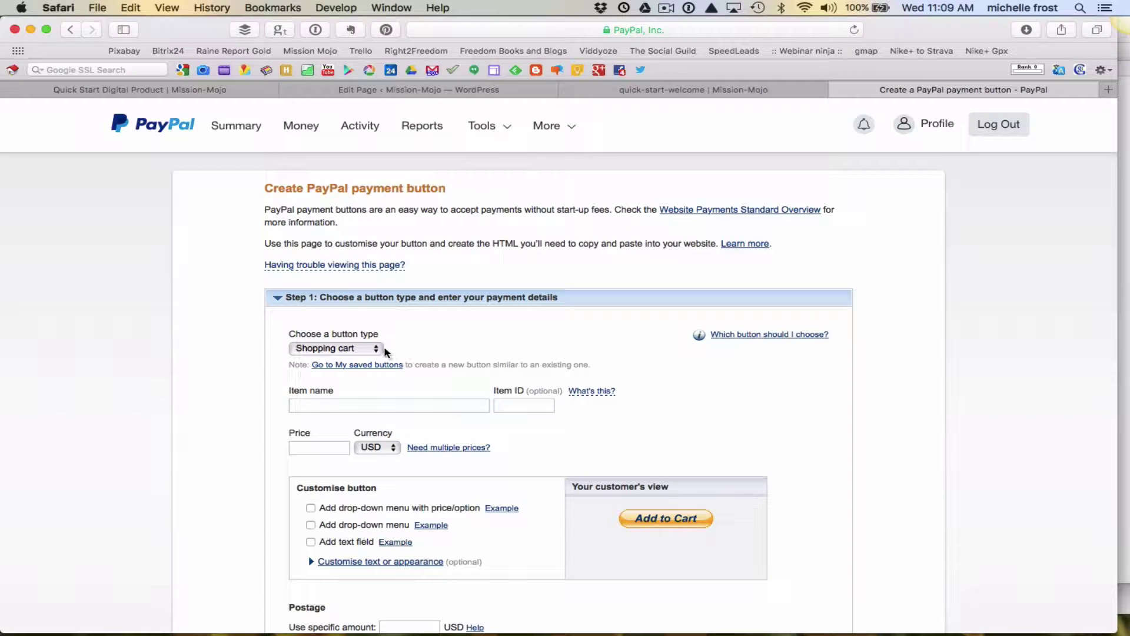
pyautogui.click(377, 349)
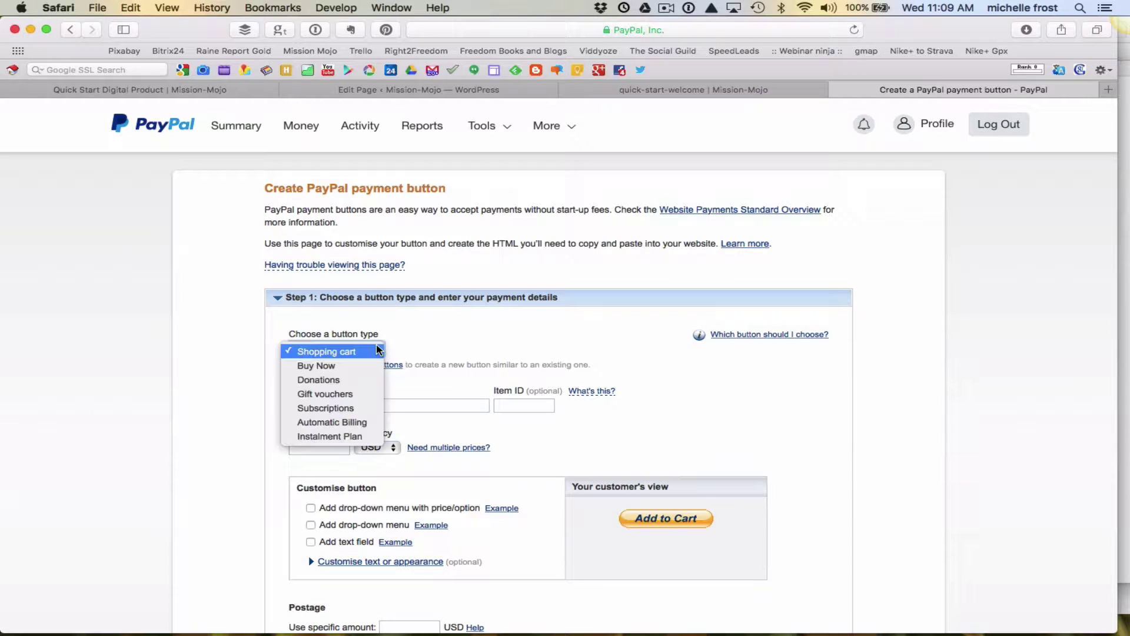
pyautogui.click(342, 367)
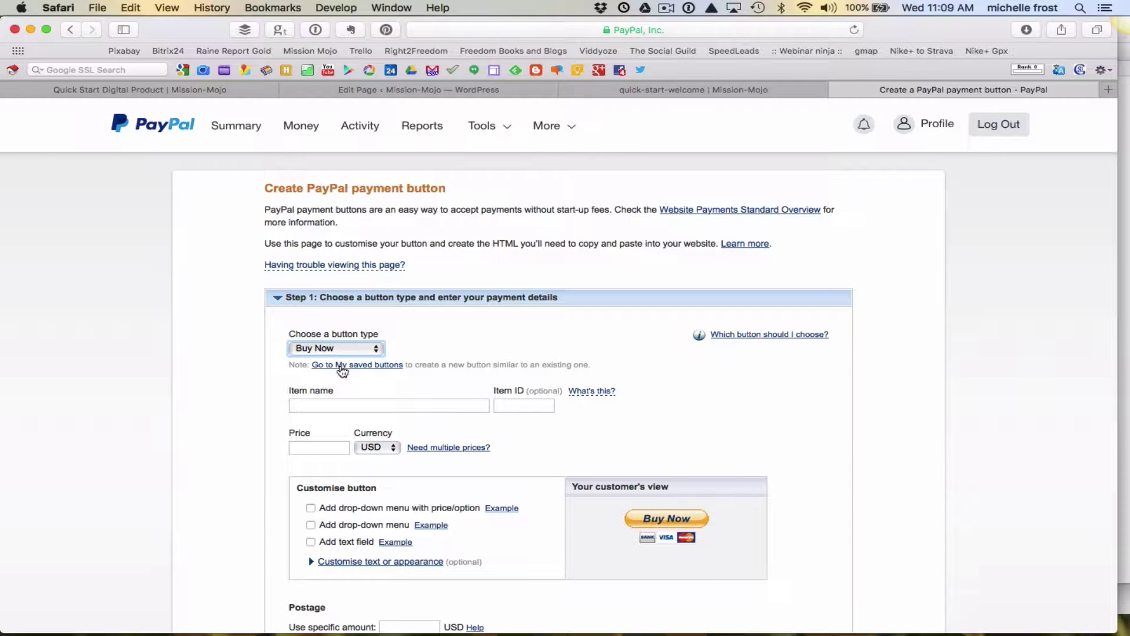
pyautogui.click(377, 349)
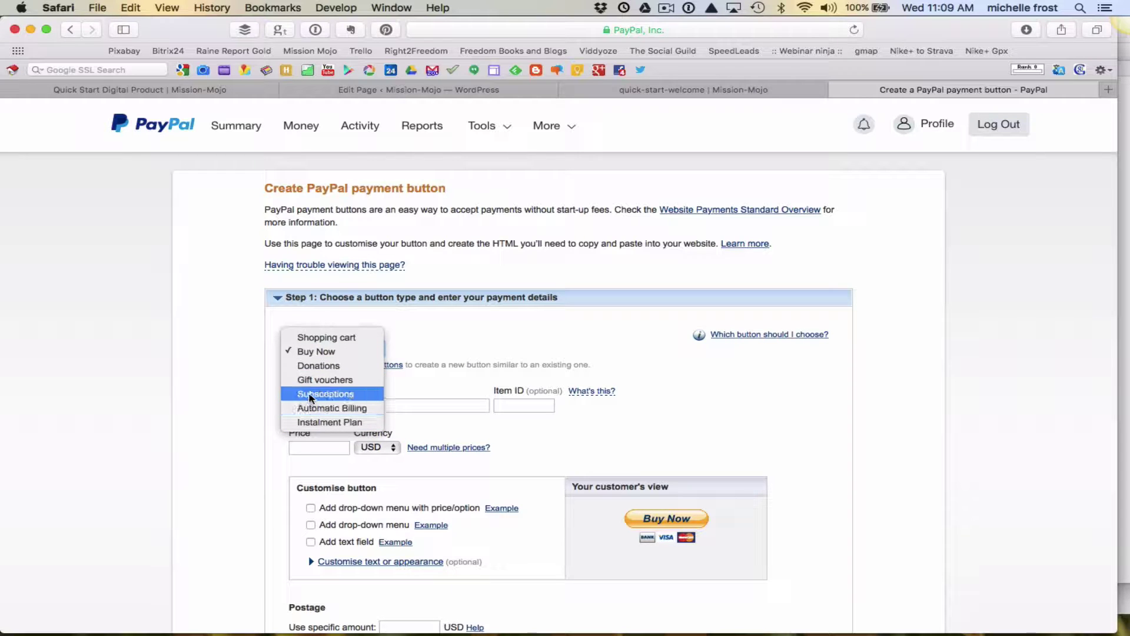
pyautogui.click(462, 332)
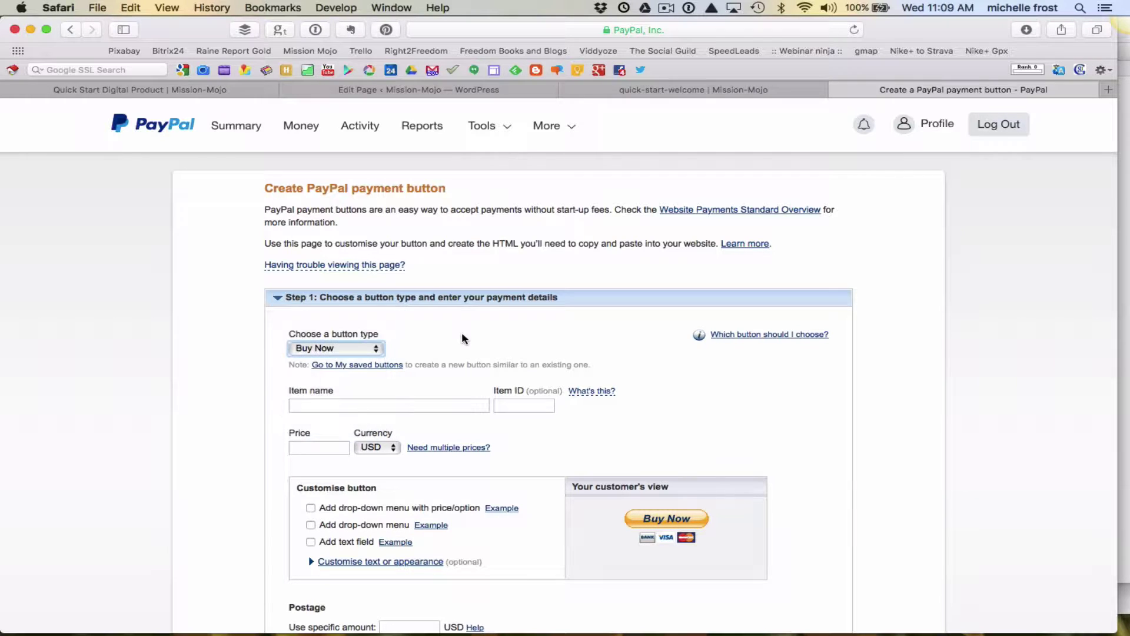
# Name the item "test product" and set its price to 27, keeping USD as the currency and the item ID blank.
pyautogui.click(329, 407)
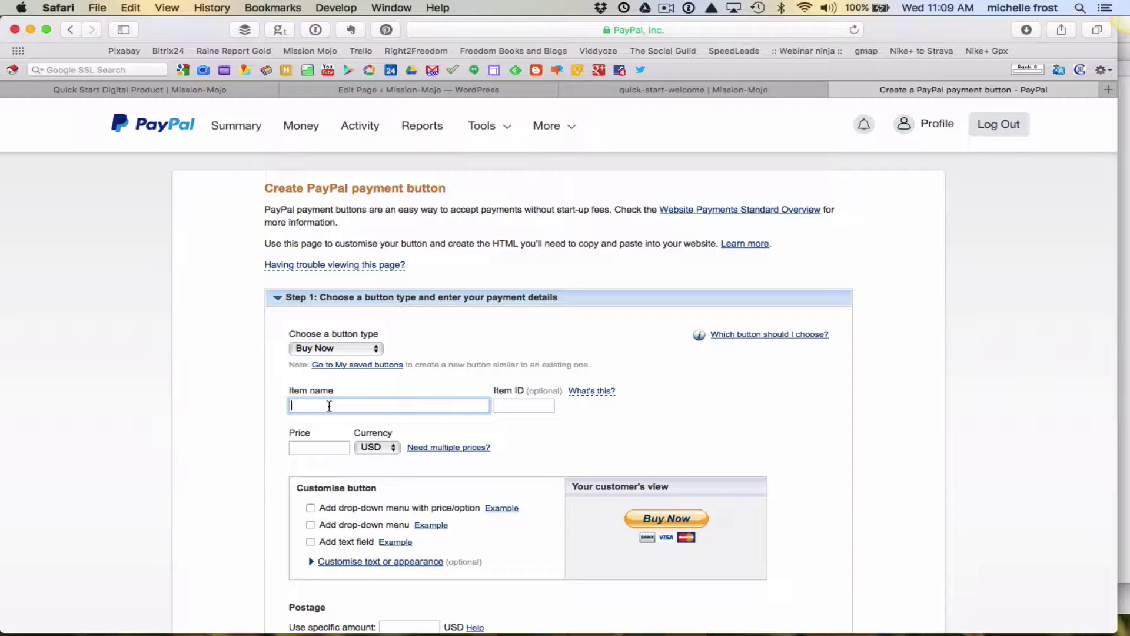
pyautogui.write('test product')
pyautogui.click(508, 406)
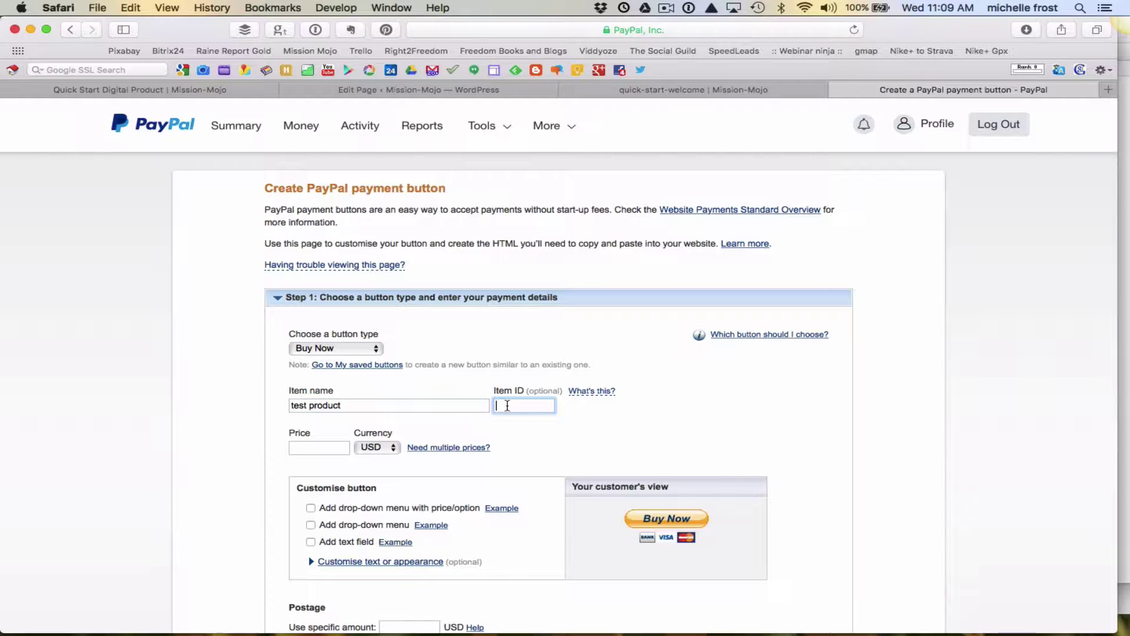
pyautogui.click(313, 446)
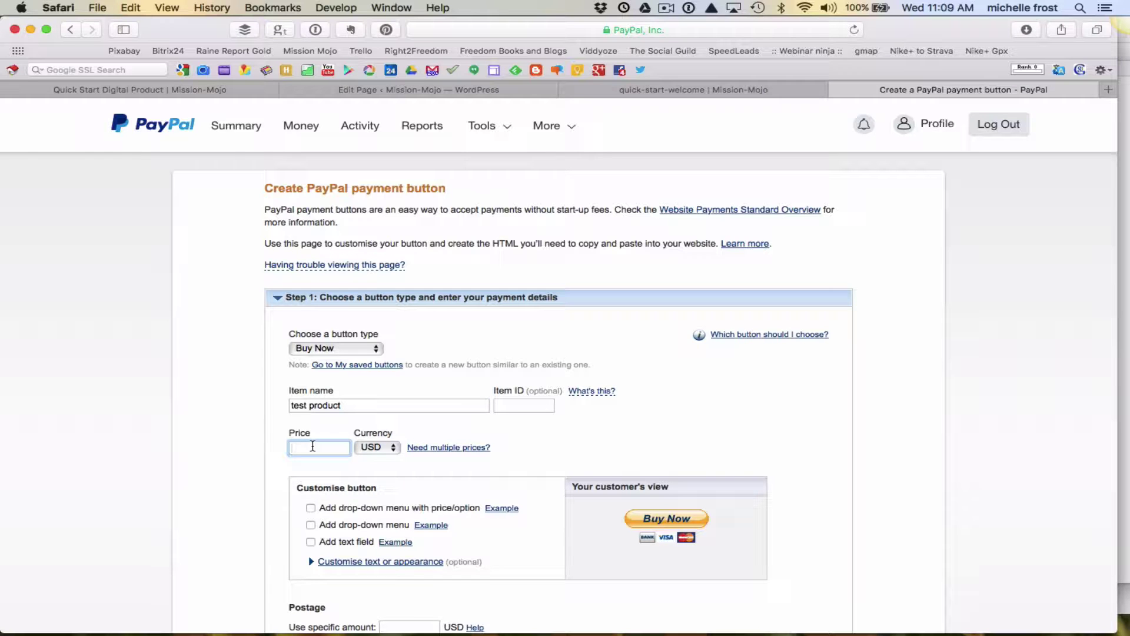
pyautogui.write('27')
pyautogui.click(393, 448)
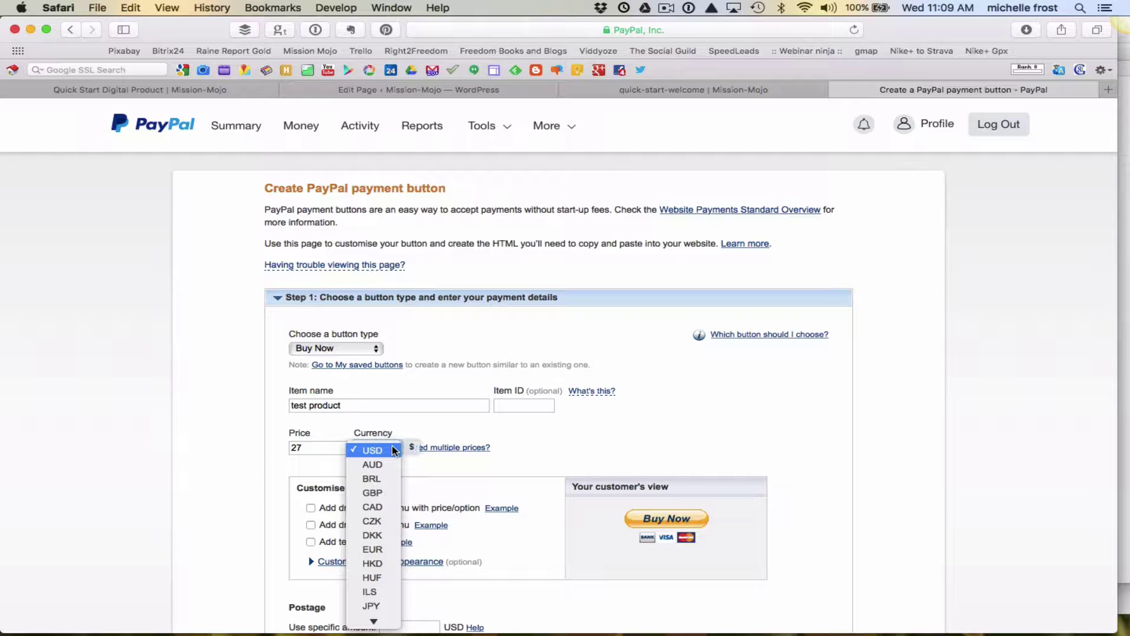
pyautogui.click(598, 452)
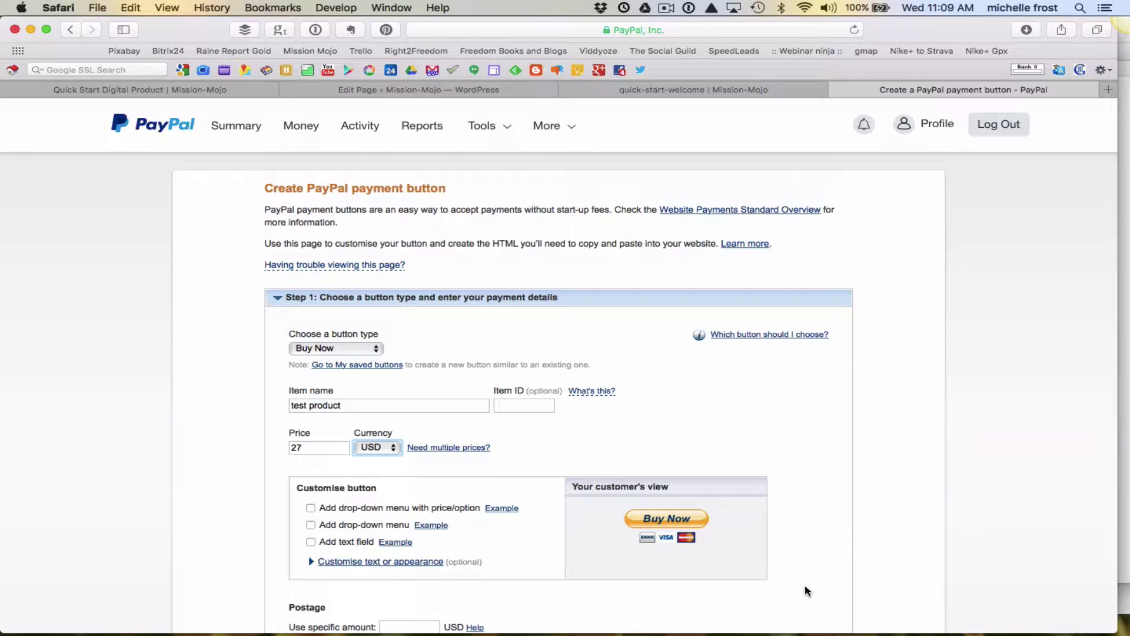
# Expand the button's text and appearance options and set the button text to Pay Now.
pyautogui.scroll(-4, 805, 587)
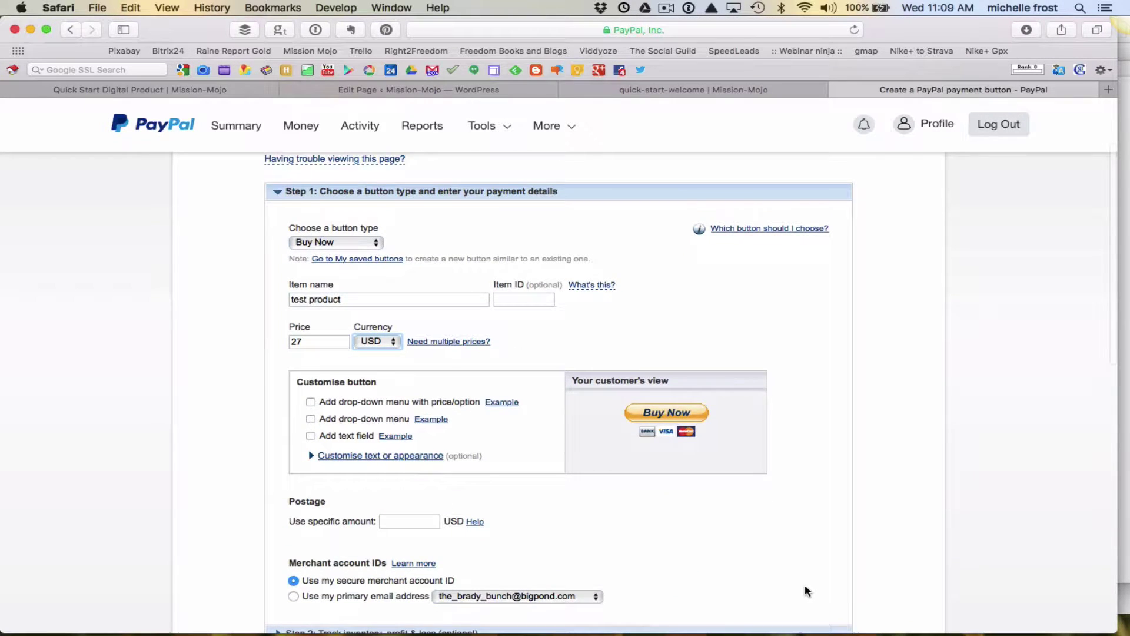
pyautogui.scroll(-4, 804, 584)
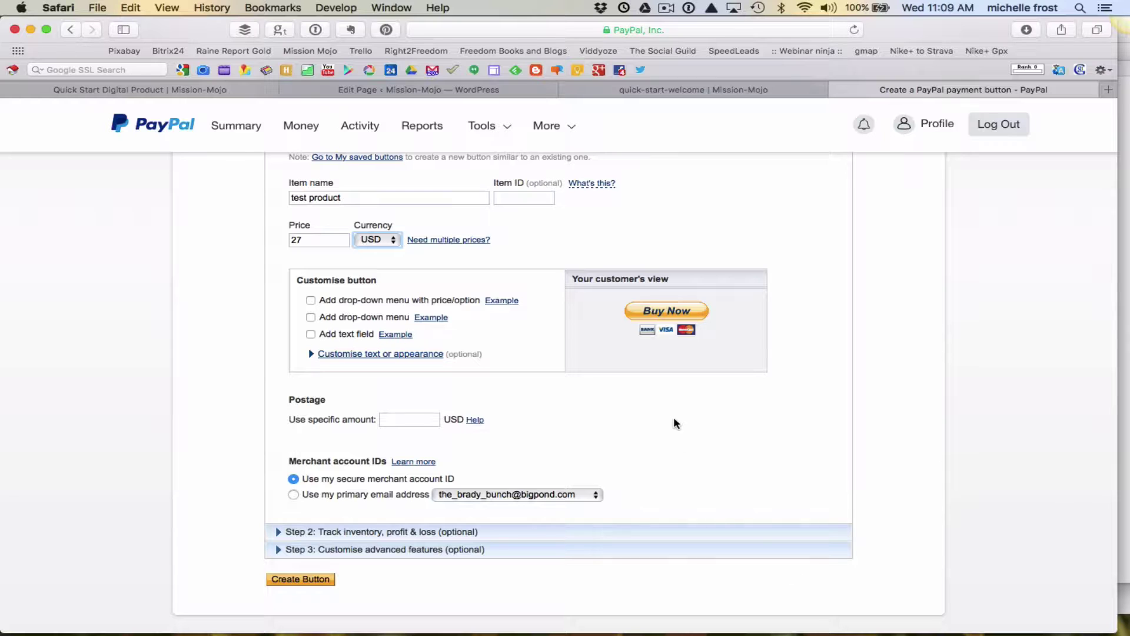
pyautogui.click(322, 355)
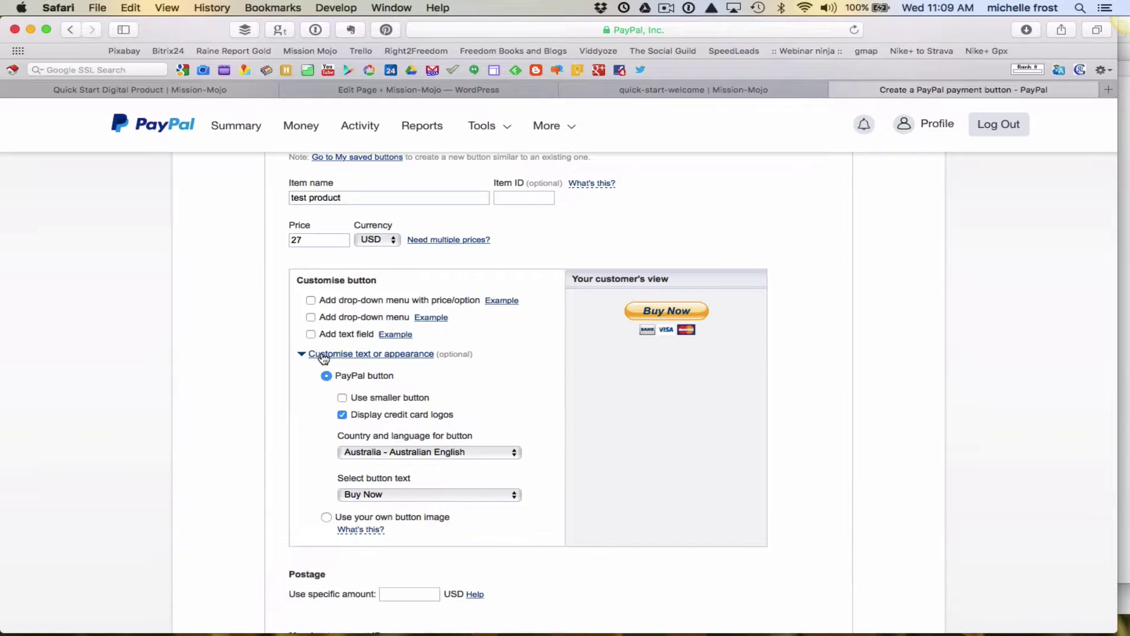
pyautogui.click(410, 496)
pyautogui.click(402, 510)
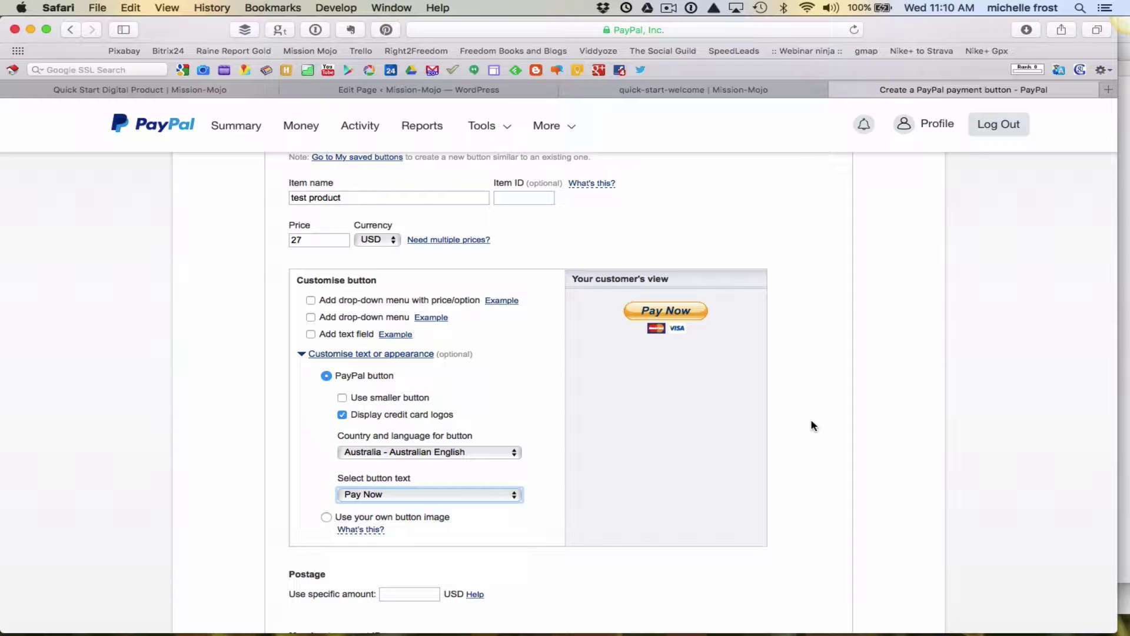
# Review the postage and merchant account settings, and examine the optional inventory and profit tracking section.
pyautogui.scroll(-1, 811, 425)
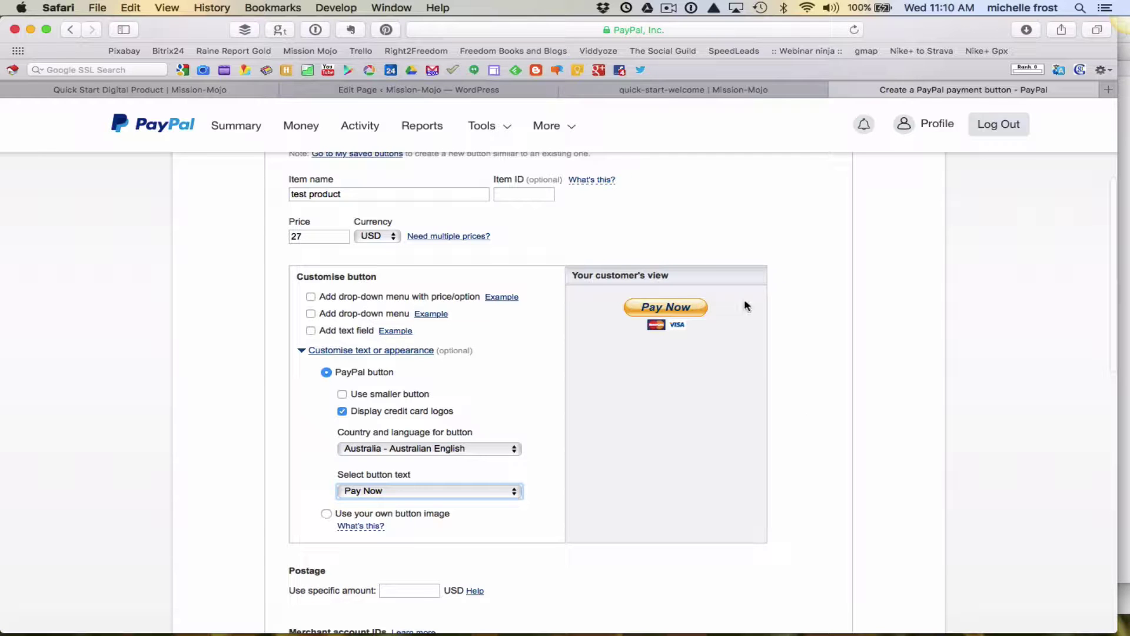
pyautogui.scroll(-2, 784, 402)
pyautogui.scroll(-5, 784, 403)
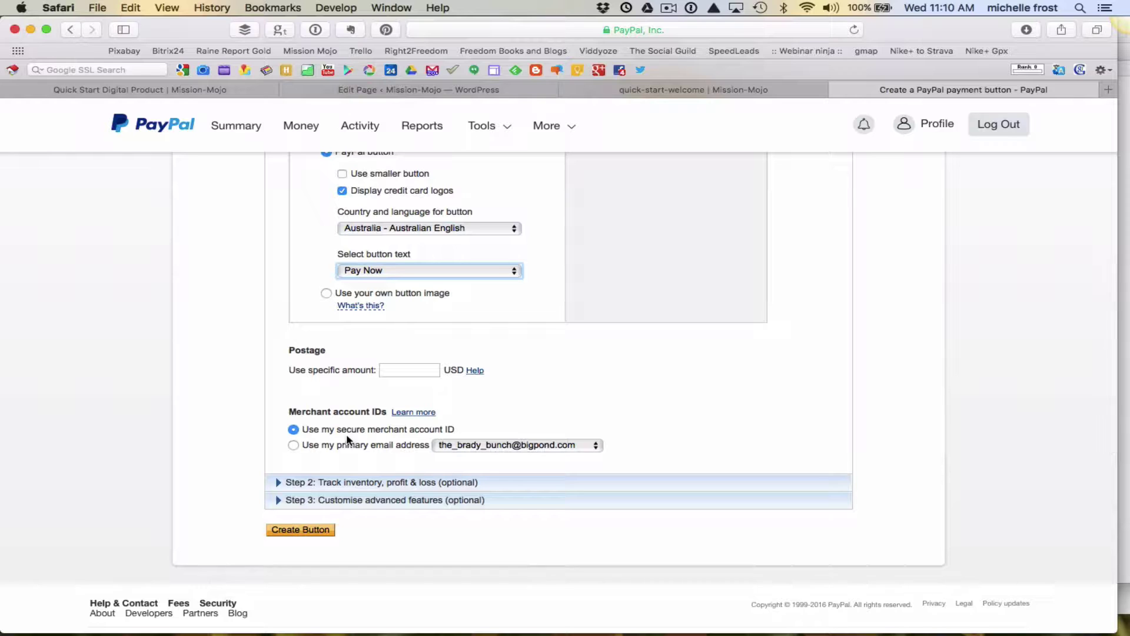
pyautogui.click(278, 482)
pyautogui.scroll(-6, 277, 482)
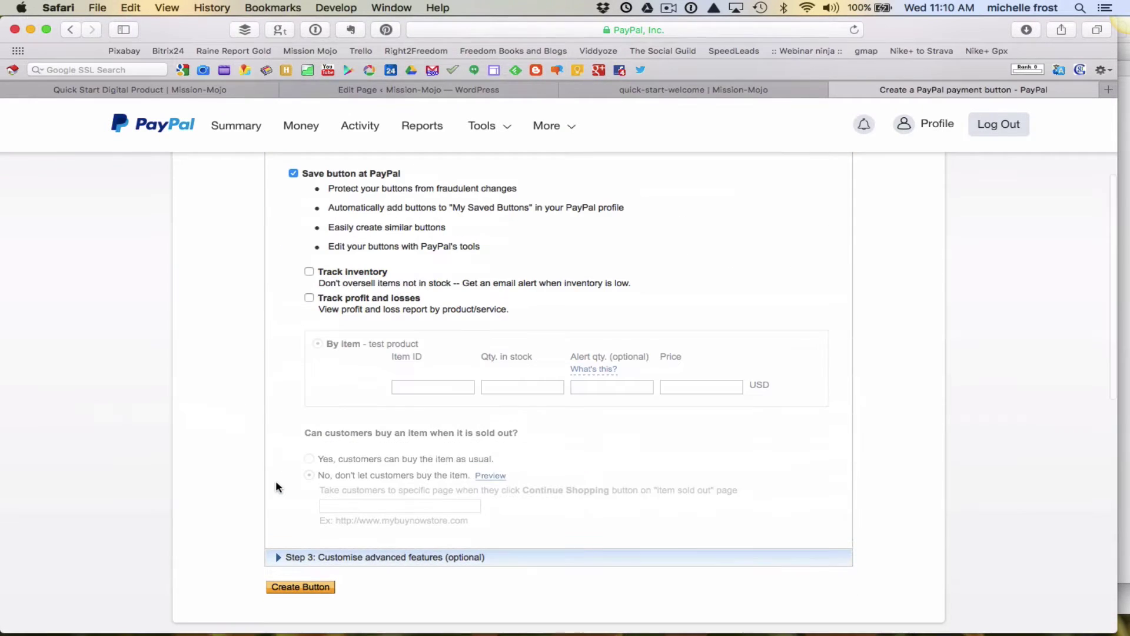
pyautogui.scroll(2, 276, 482)
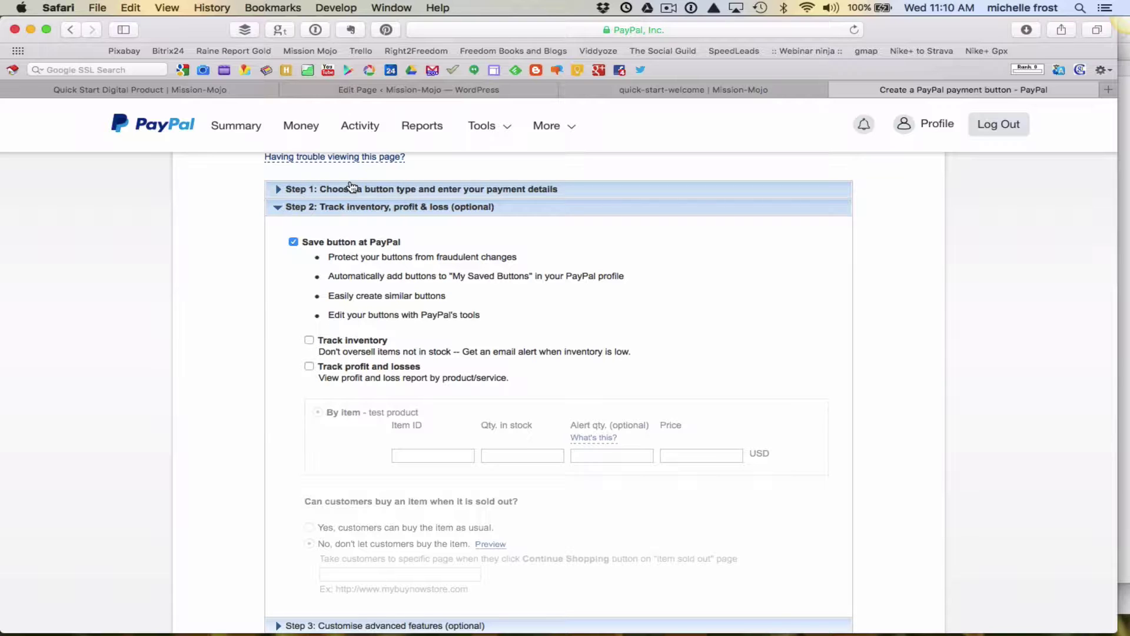
# Reopen the button type and payment details section and look over its settings.
pyautogui.click(301, 189)
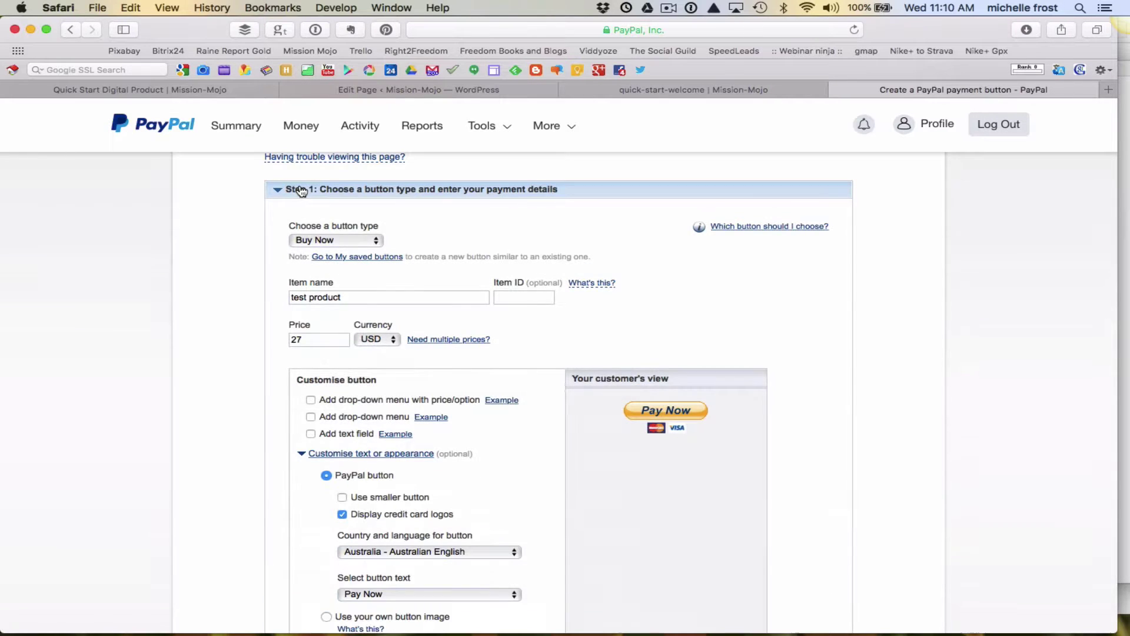
pyautogui.scroll(-2, 475, 375)
pyautogui.scroll(-5, 477, 375)
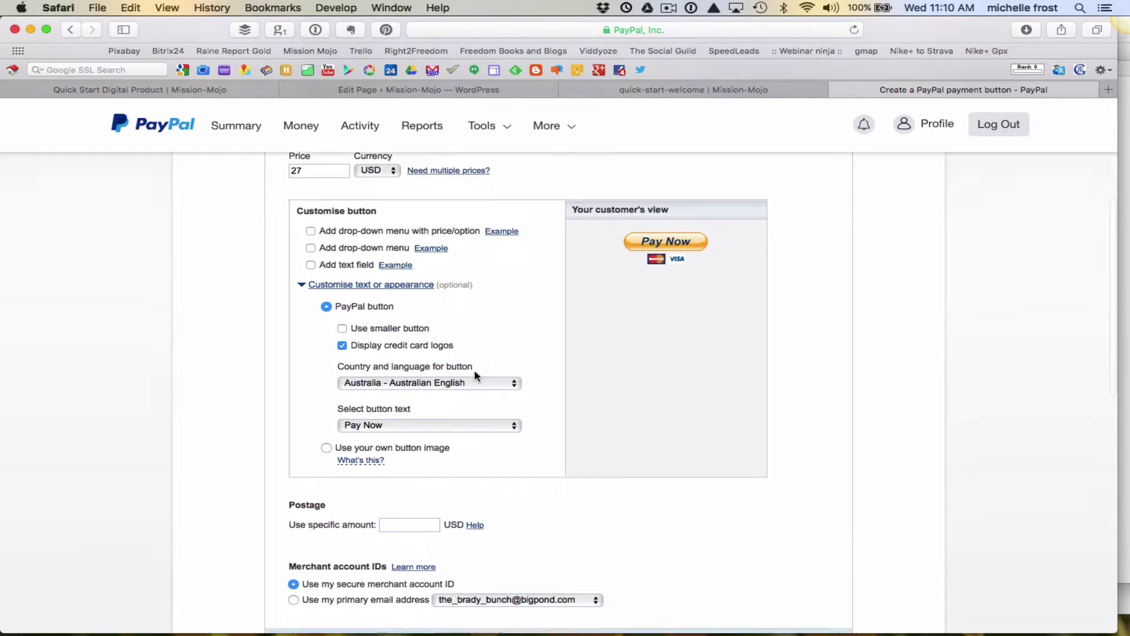
pyautogui.scroll(1, 477, 375)
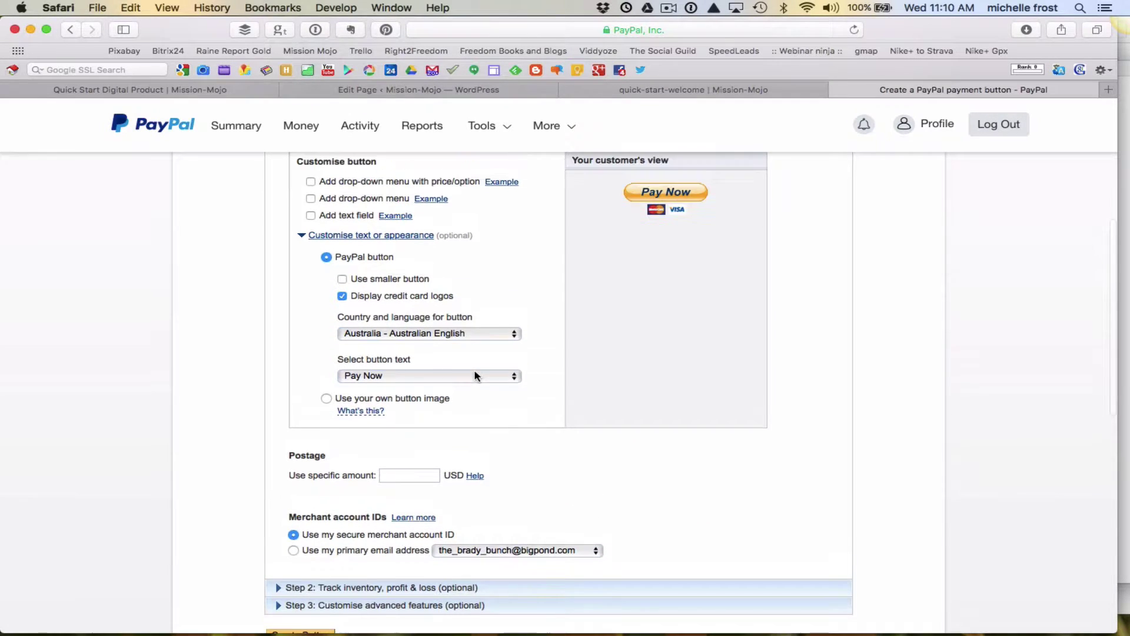
pyautogui.scroll(3, 565, 490)
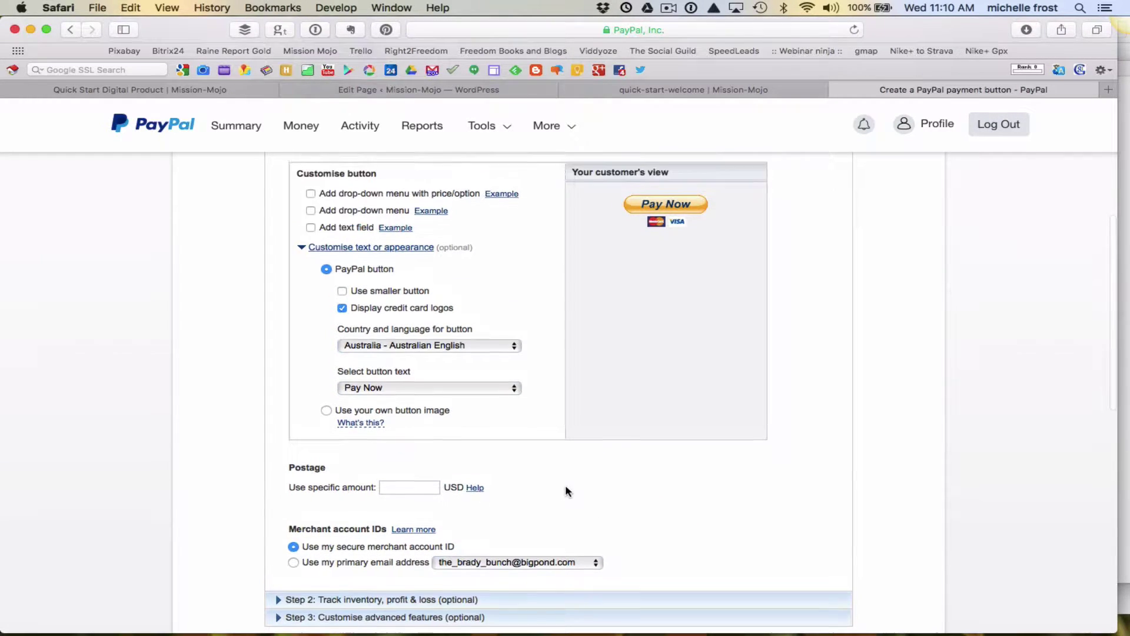
pyautogui.scroll(2, 567, 491)
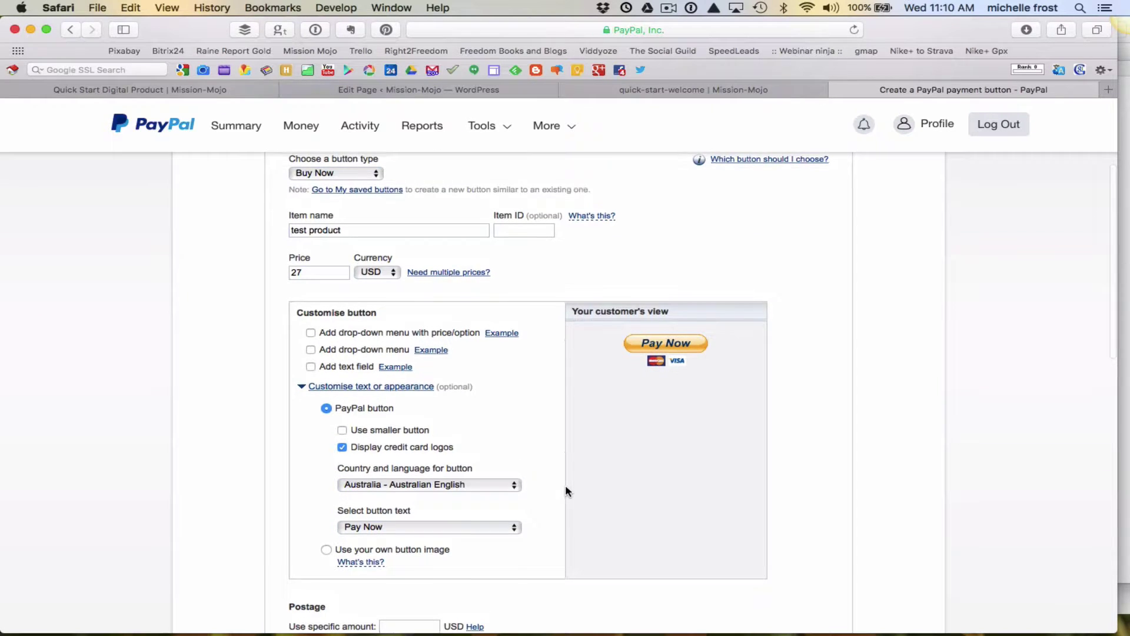
pyautogui.scroll(3, 566, 491)
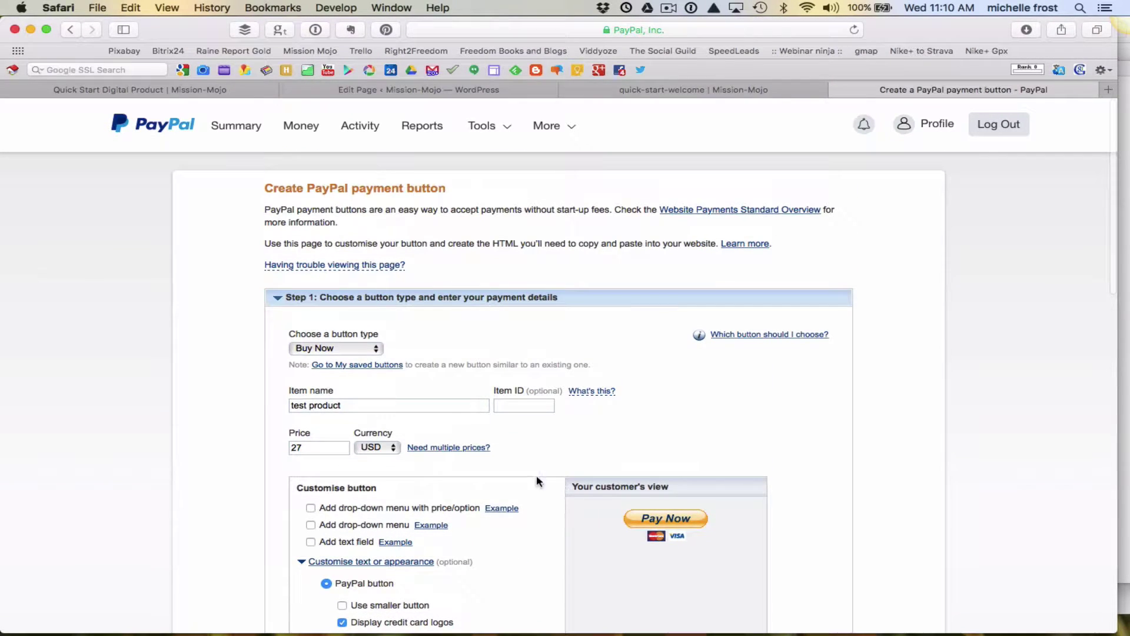
# Change the button type to Subscriptions and set the billing amount for each cycle to 27 USD.
pyautogui.click(375, 350)
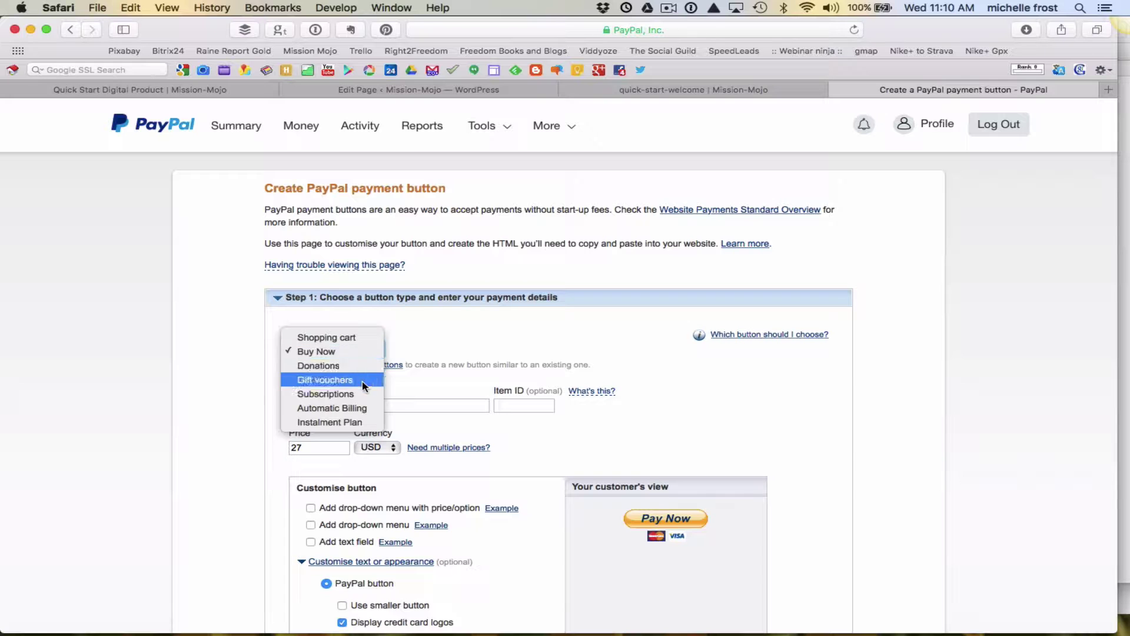
pyautogui.press('Escape')
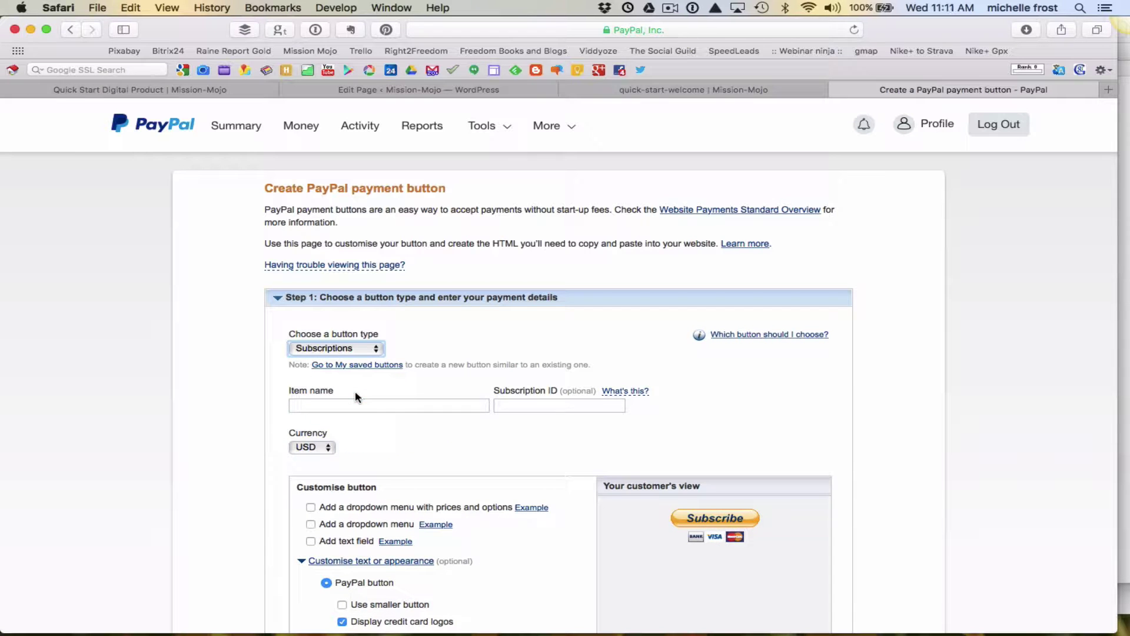
pyautogui.scroll(-6, 487, 452)
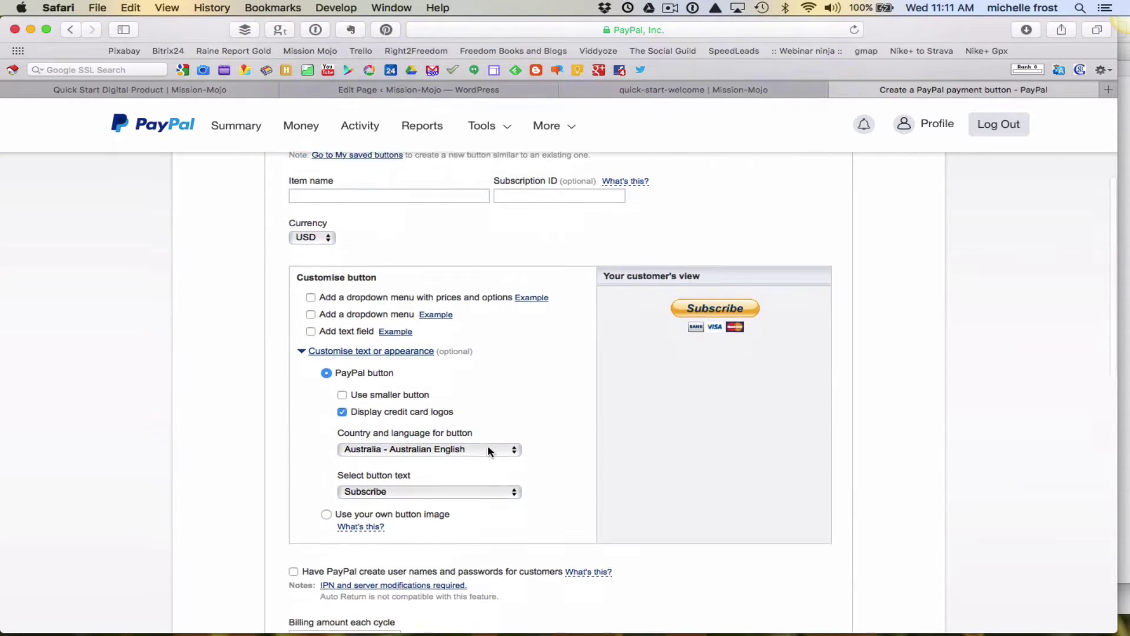
pyautogui.scroll(-2, 489, 447)
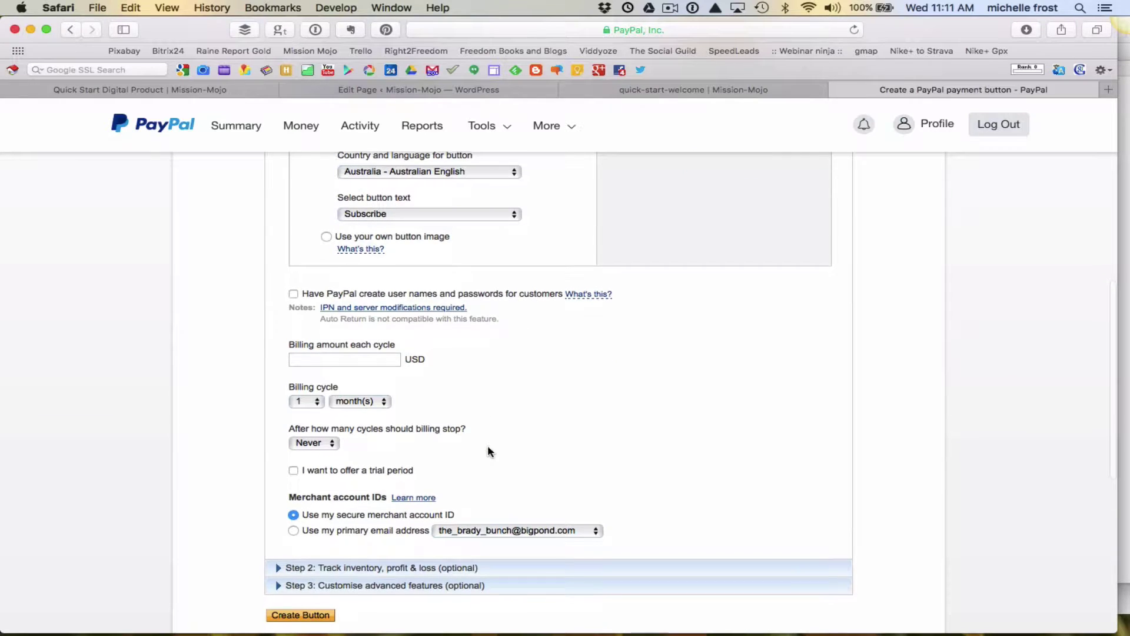
pyautogui.click(332, 357)
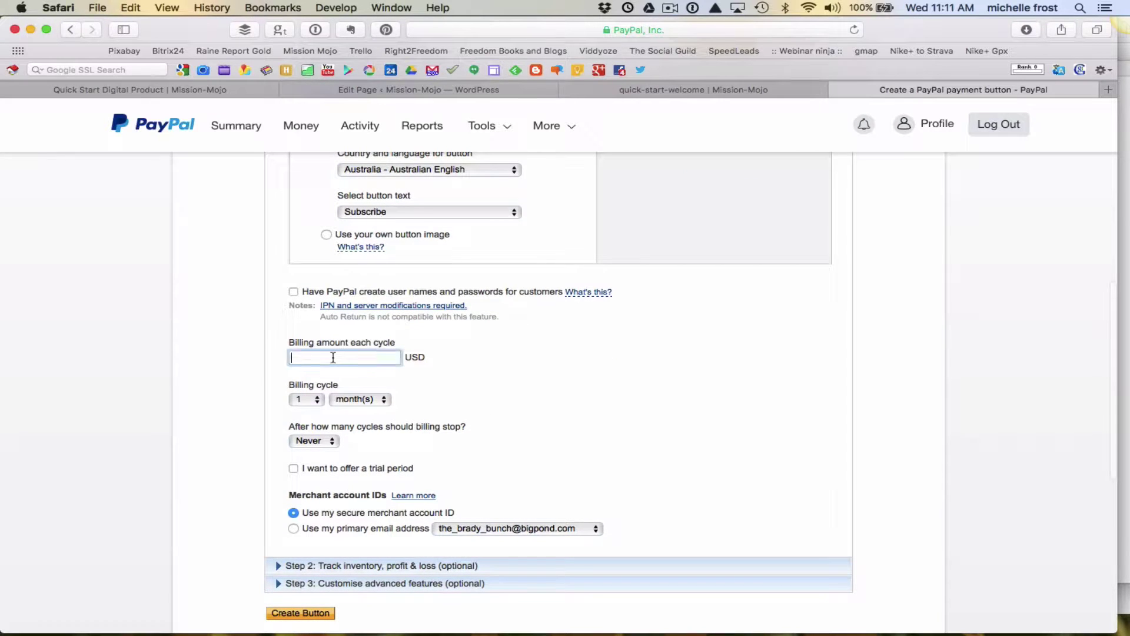
pyautogui.write('27')
# Keep the billing cycle at 1 month with billing that never stops, and enable the trial period offer.
pyautogui.click(318, 401)
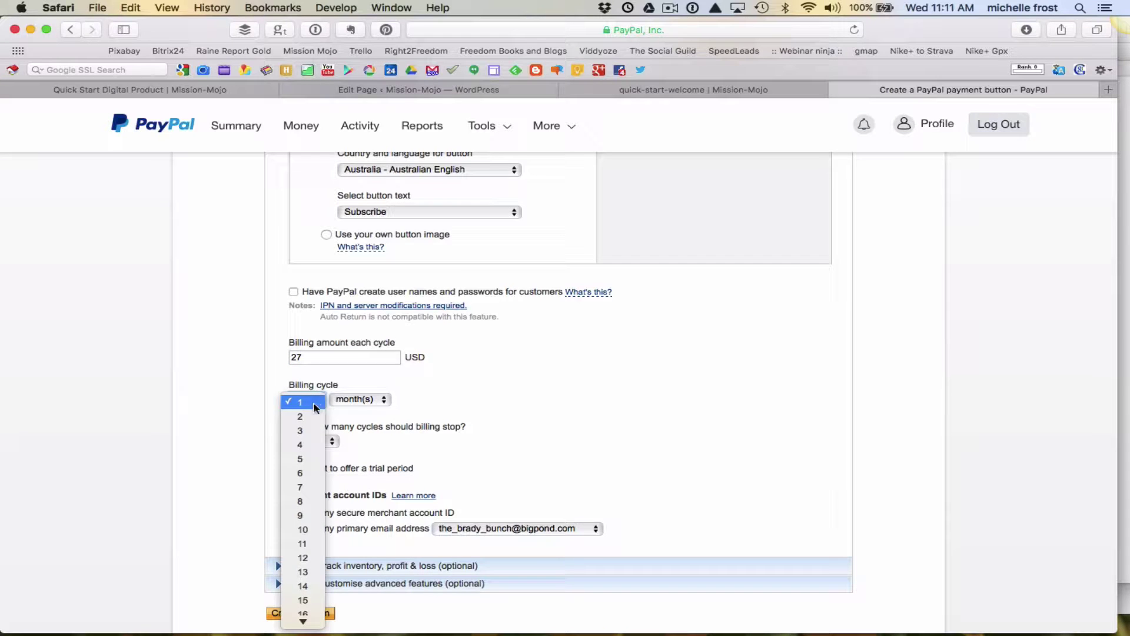
pyautogui.click(375, 397)
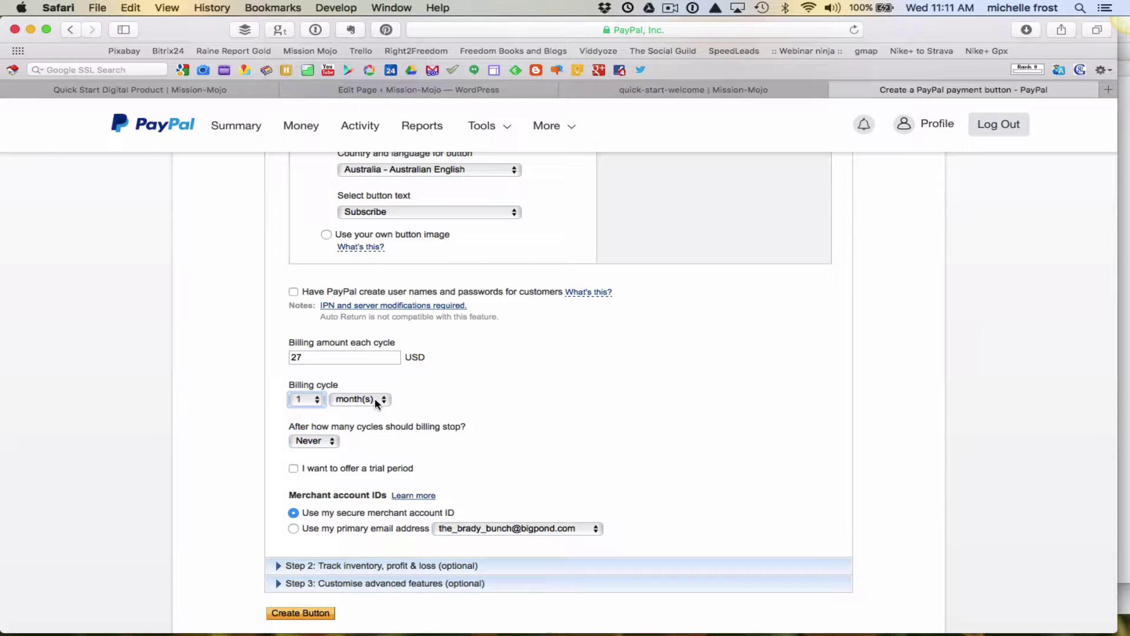
pyautogui.click(375, 398)
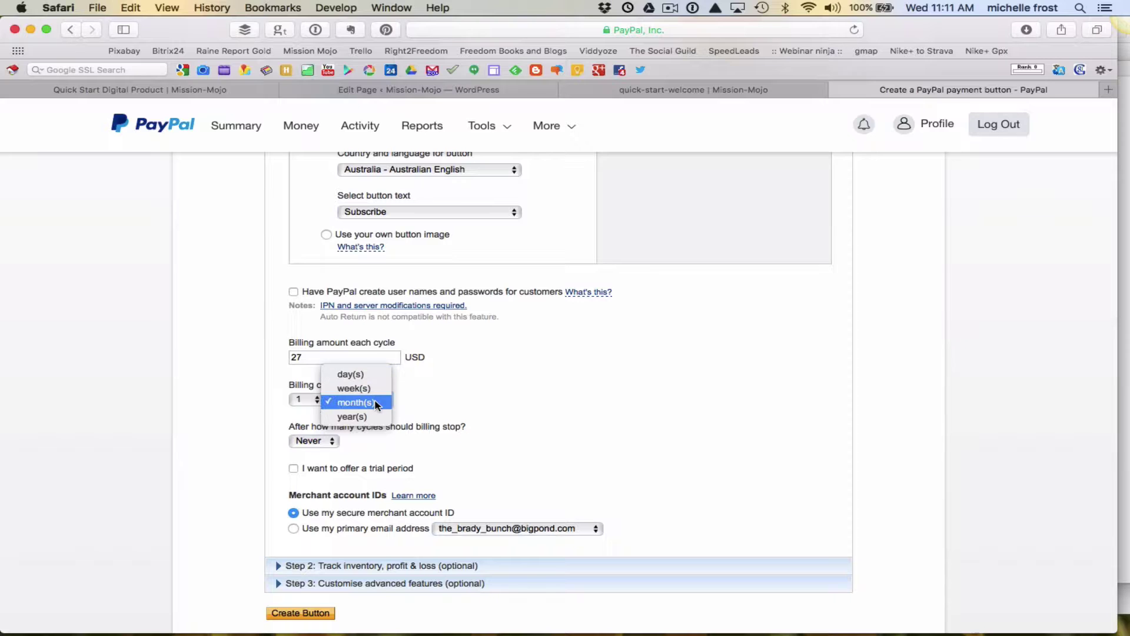
pyautogui.click(375, 405)
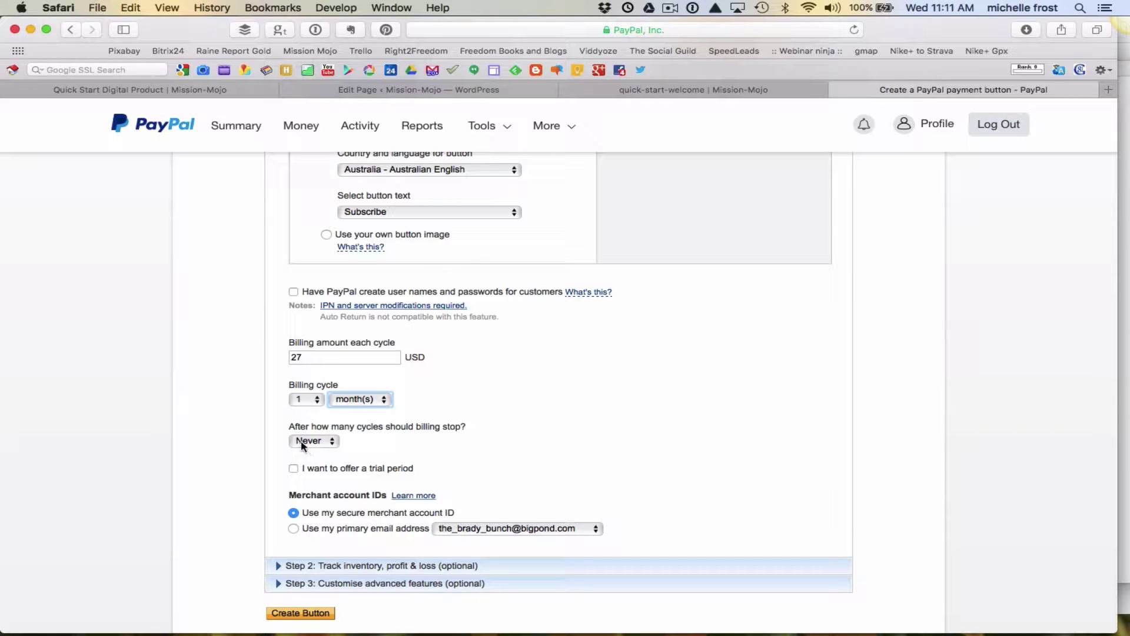
pyautogui.click(334, 443)
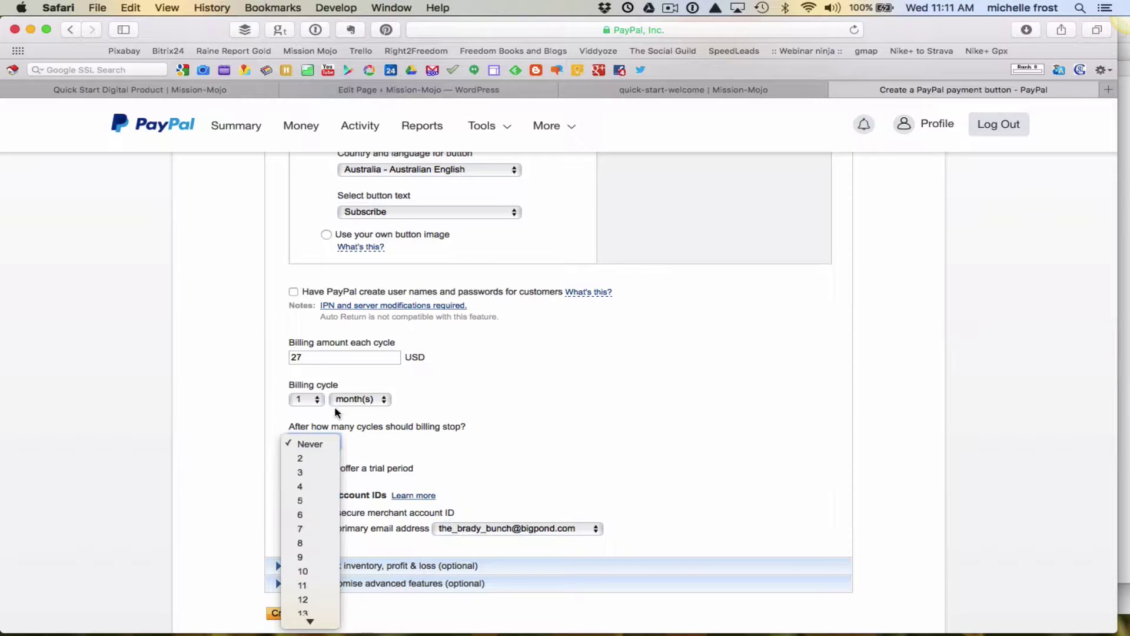
pyautogui.click(516, 435)
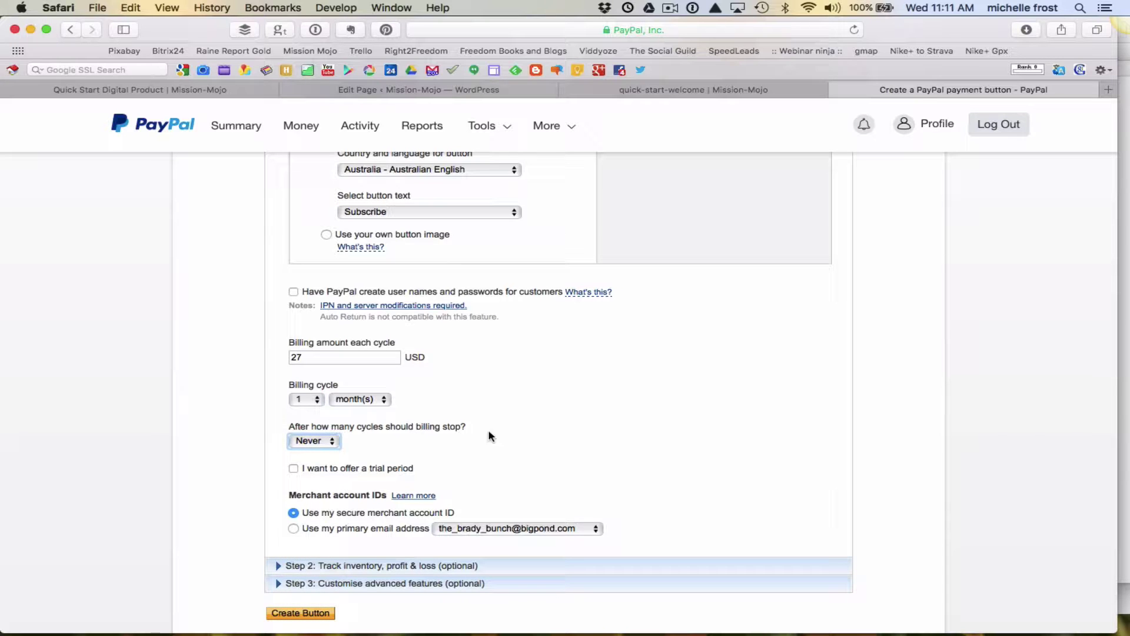
pyautogui.click(294, 469)
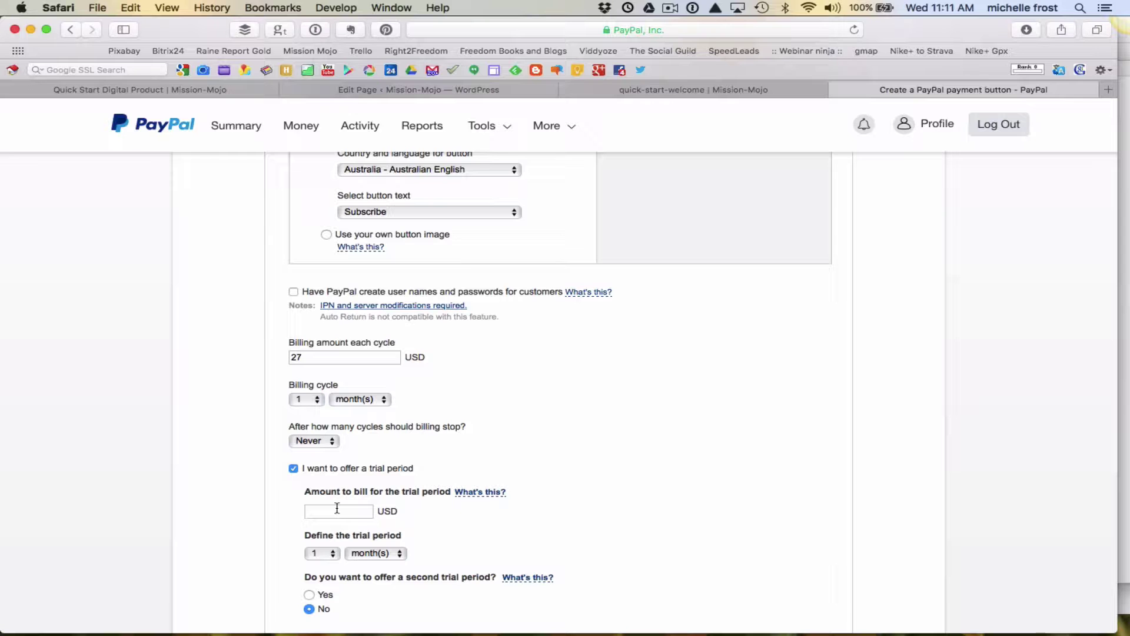
pyautogui.scroll(-3, 551, 497)
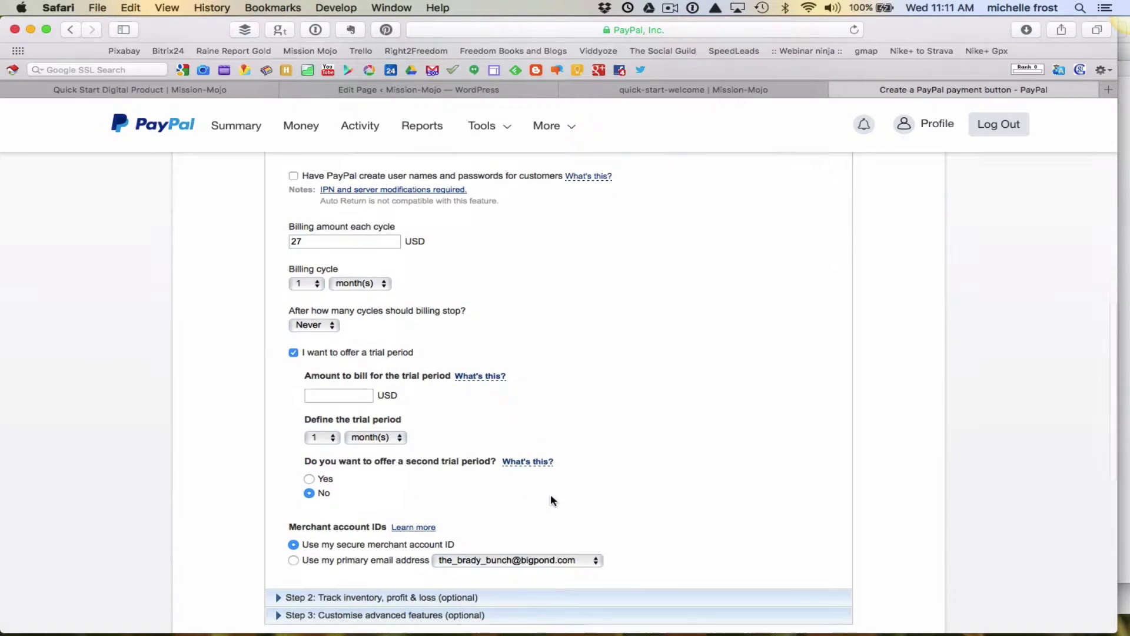
# Switch the button type from Subscriptions back to Buy Now.
pyautogui.scroll(12, 551, 498)
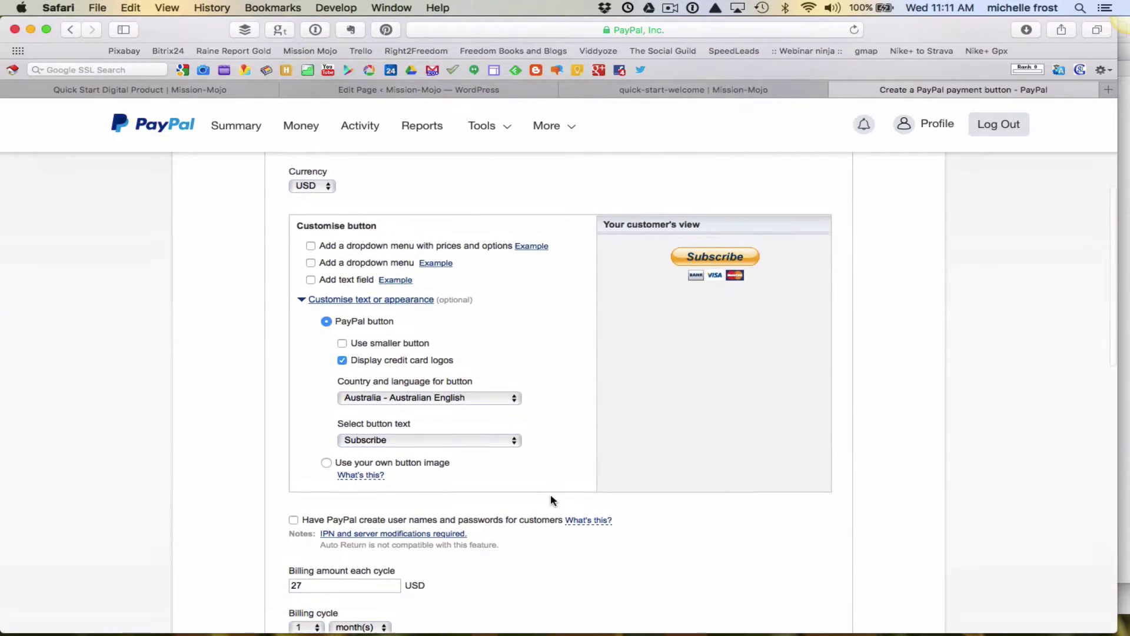
pyautogui.scroll(2, 552, 498)
pyautogui.click(359, 221)
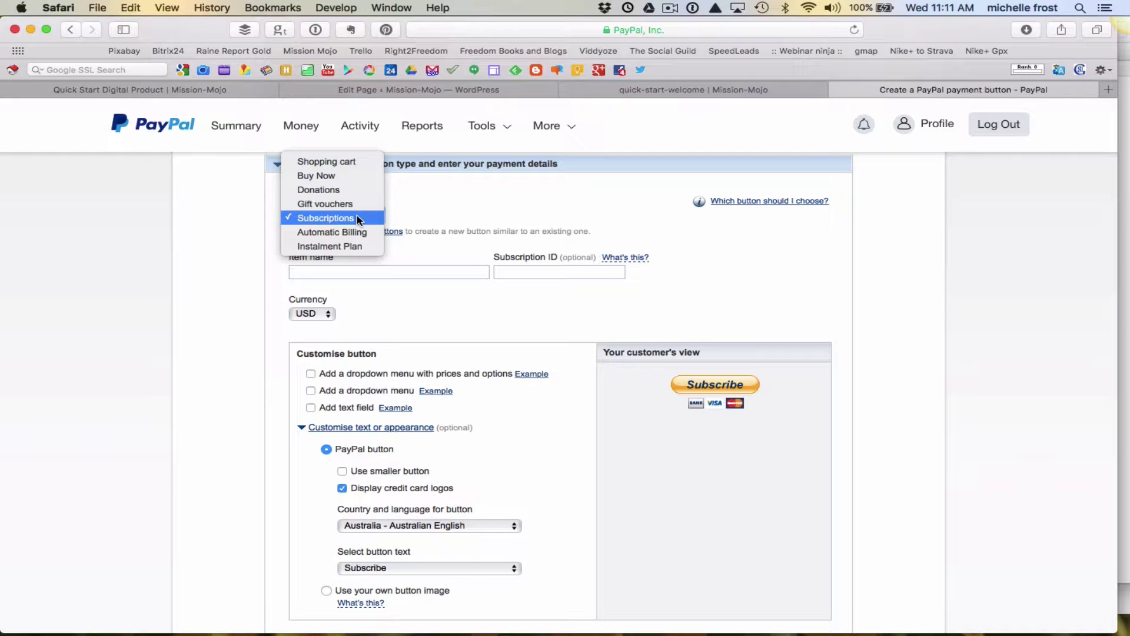
pyautogui.click(344, 176)
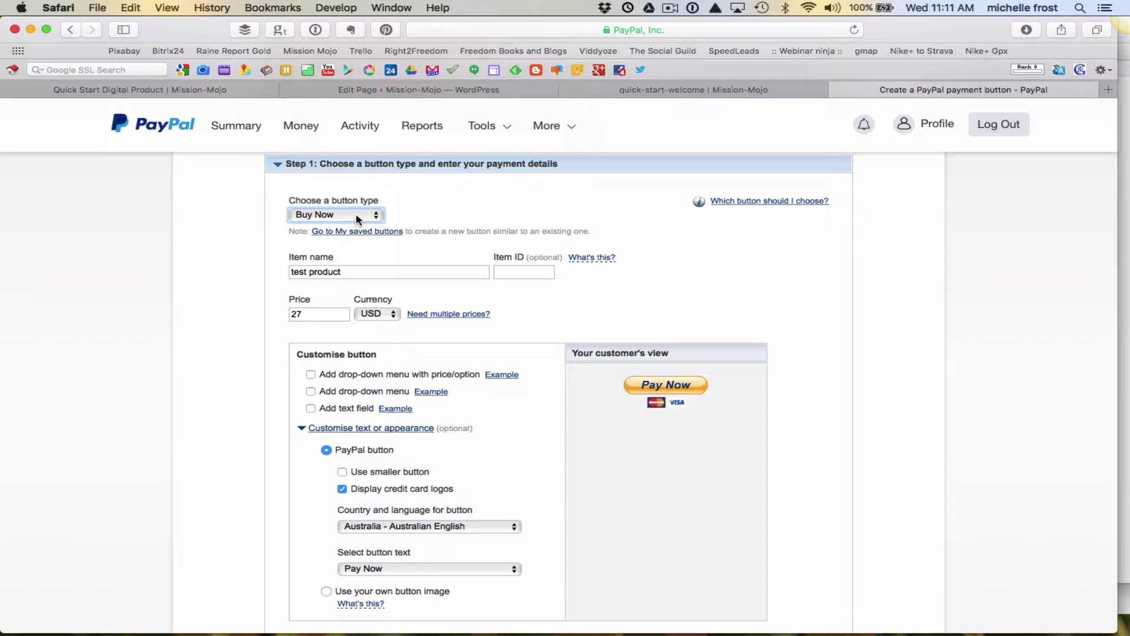
# Enter 27 USD as the specific postage amount for the Buy Now button.
pyautogui.scroll(-5, 473, 447)
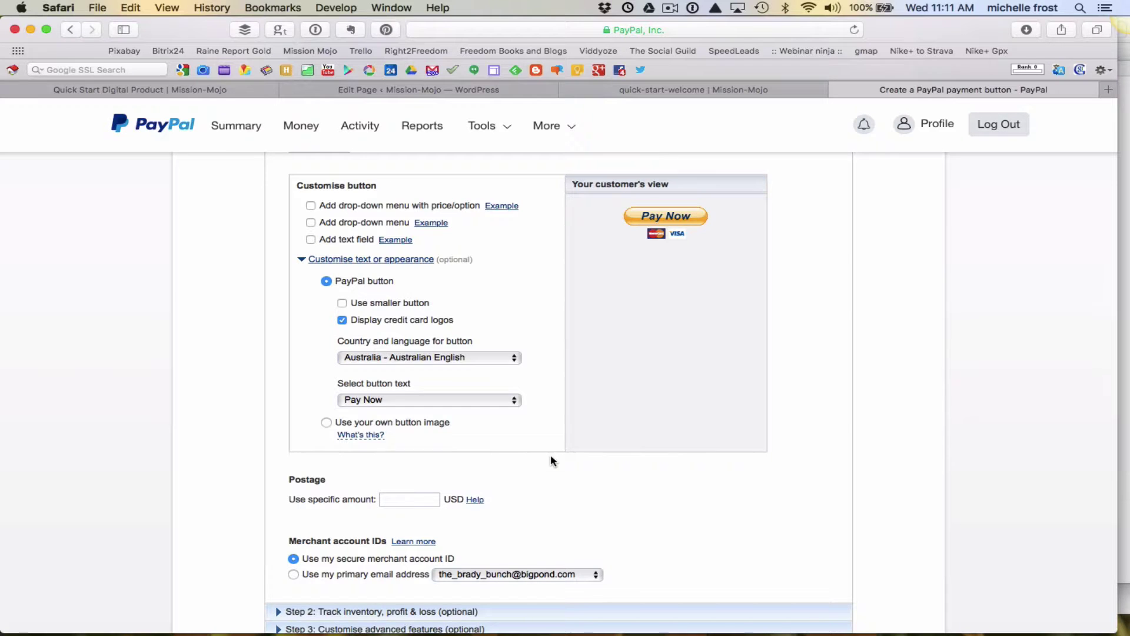
pyautogui.scroll(-5, 550, 454)
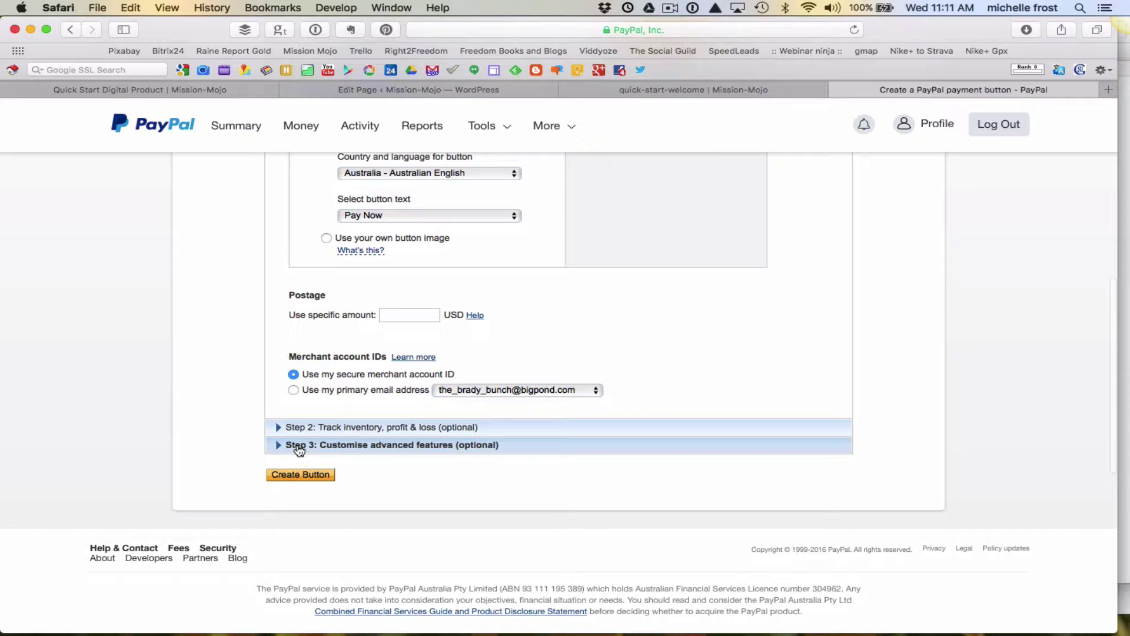
pyautogui.scroll(5, 591, 361)
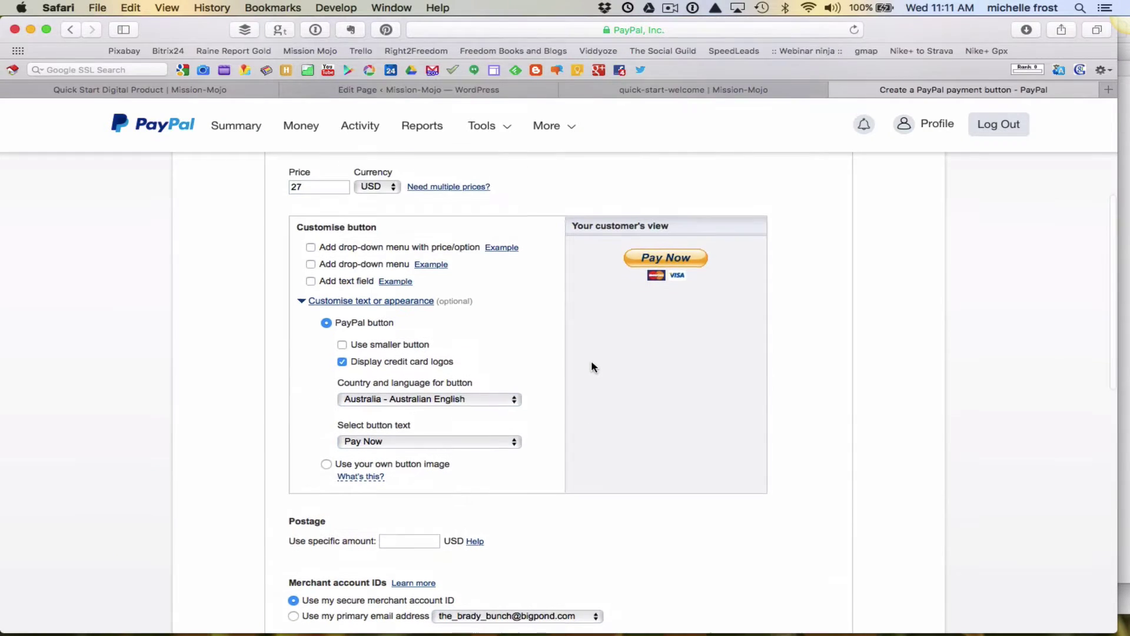
pyautogui.scroll(-1, 592, 366)
pyautogui.click(413, 489)
pyautogui.write('2')
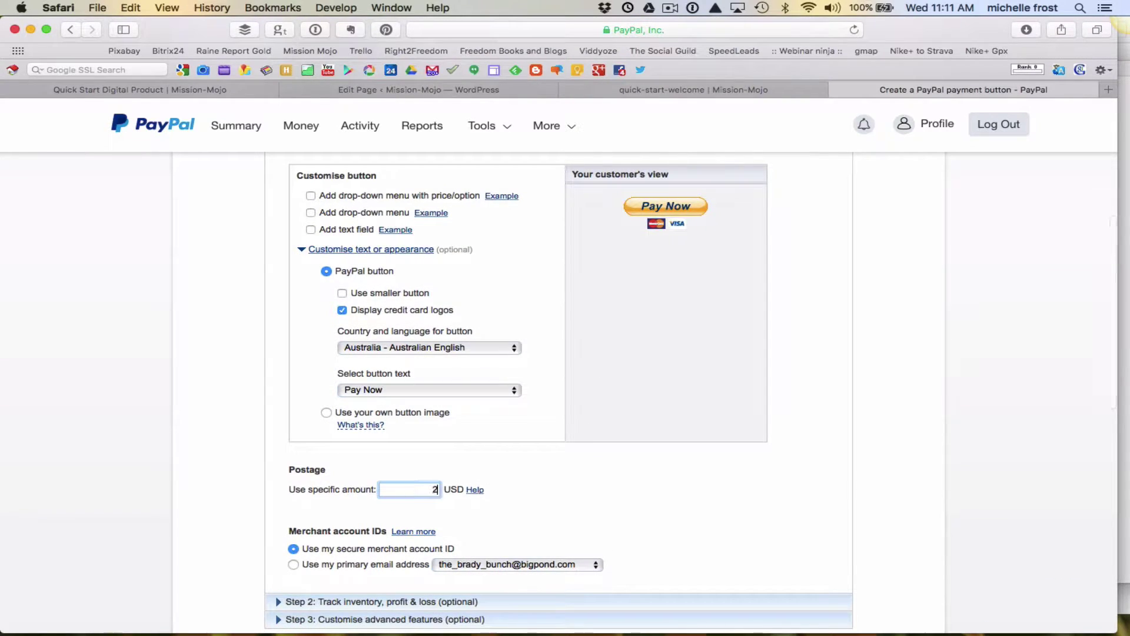
pyautogui.write('7')
# In the advanced features, set both the customer's mailing address requirement and the special instructions message to No.
pyautogui.scroll(-3, 635, 585)
pyautogui.click(307, 538)
pyautogui.scroll(-10, 306, 538)
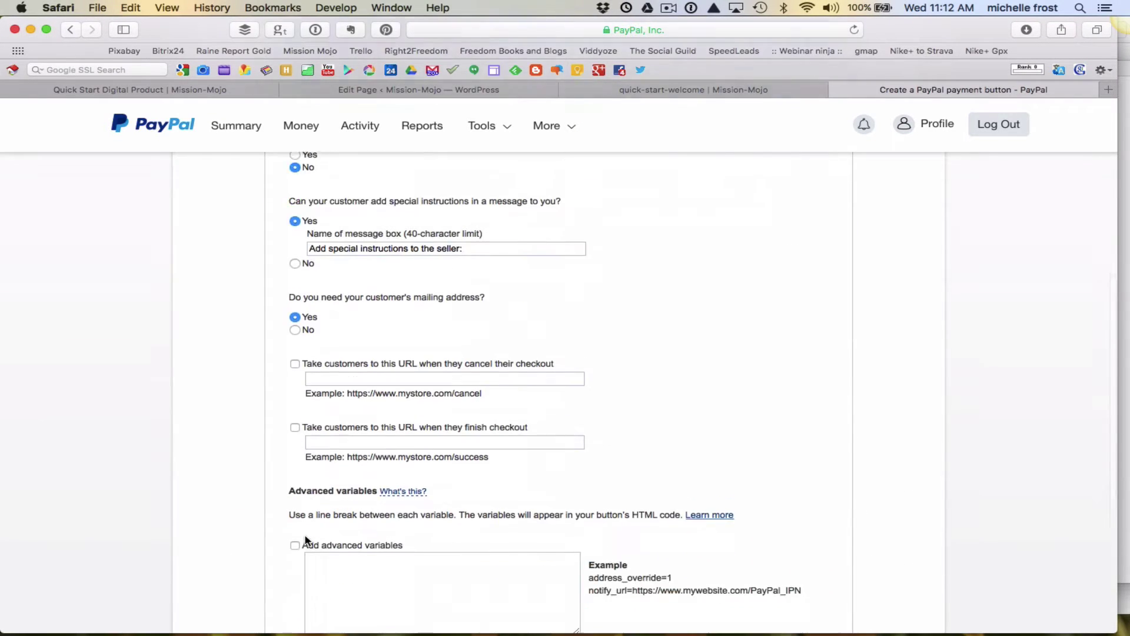
pyautogui.scroll(4, 306, 539)
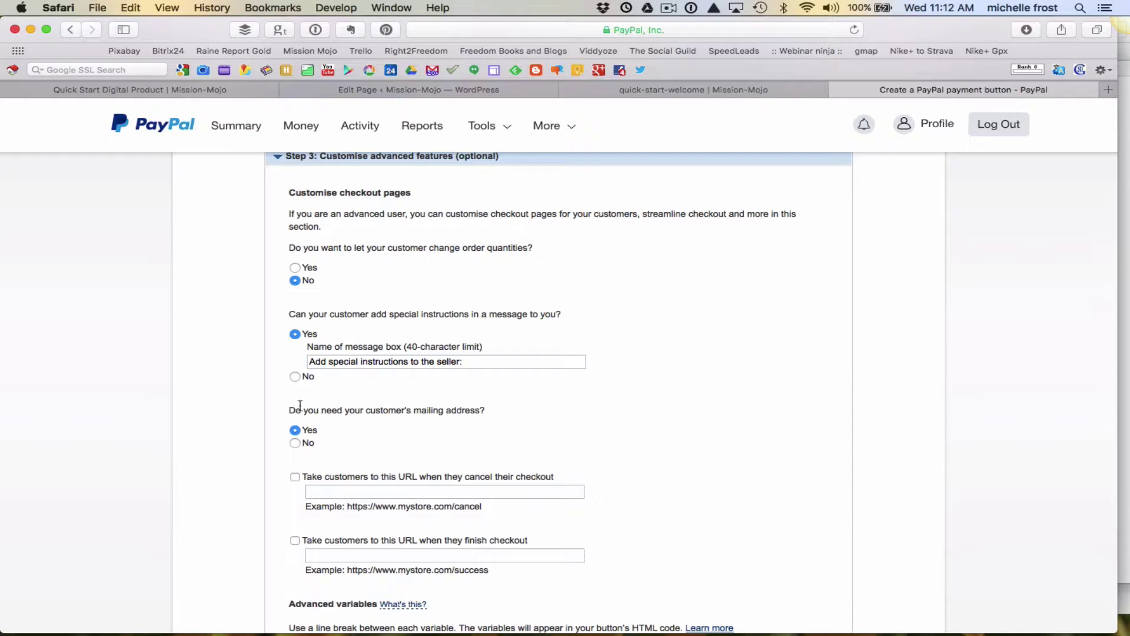
pyautogui.click(295, 444)
pyautogui.click(293, 376)
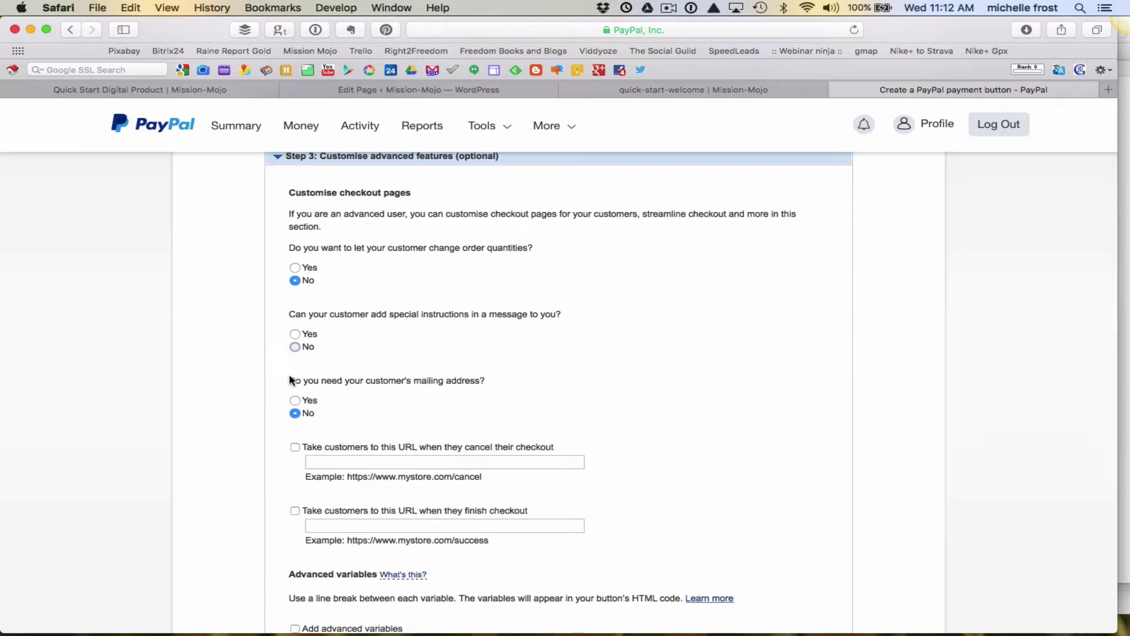
pyautogui.scroll(-3, 584, 400)
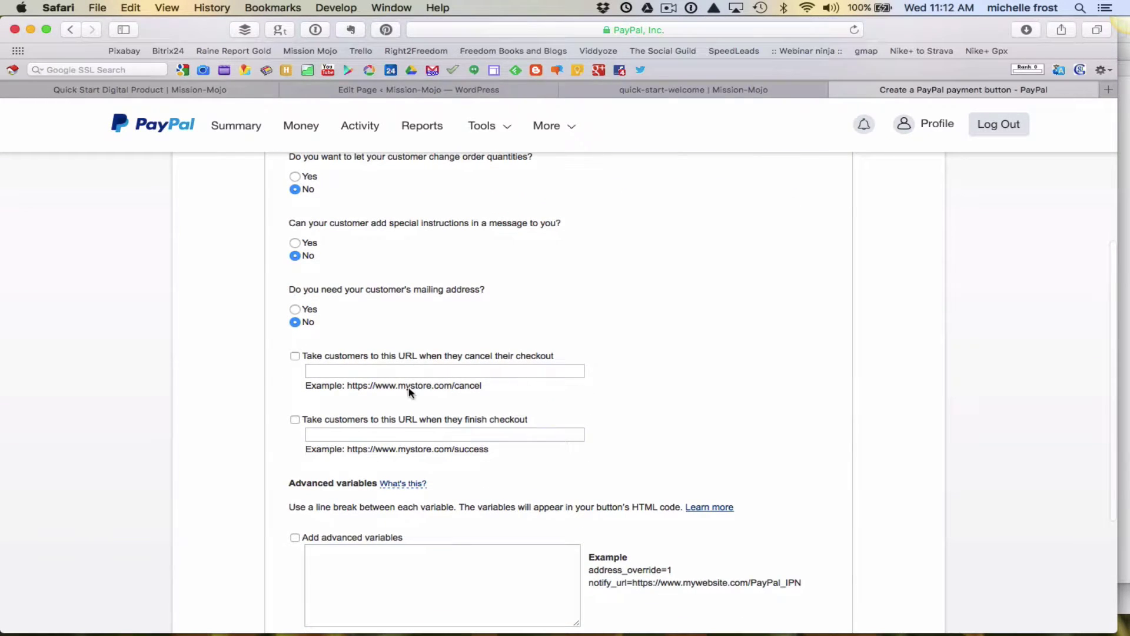
pyautogui.scroll(-2, 630, 386)
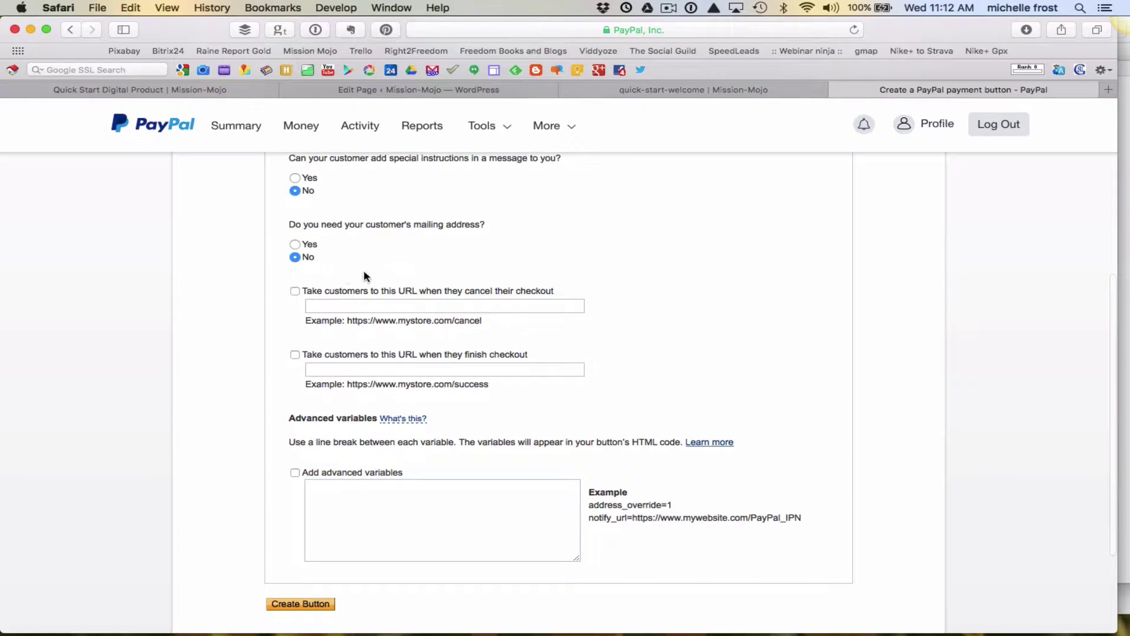
pyautogui.click(294, 291)
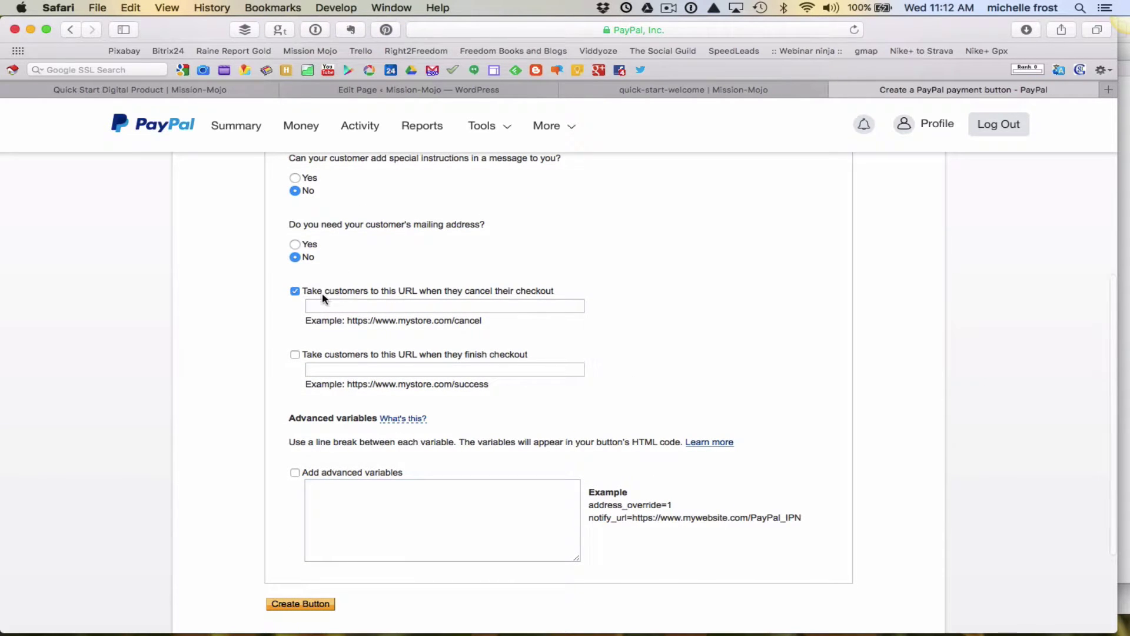
pyautogui.click(351, 309)
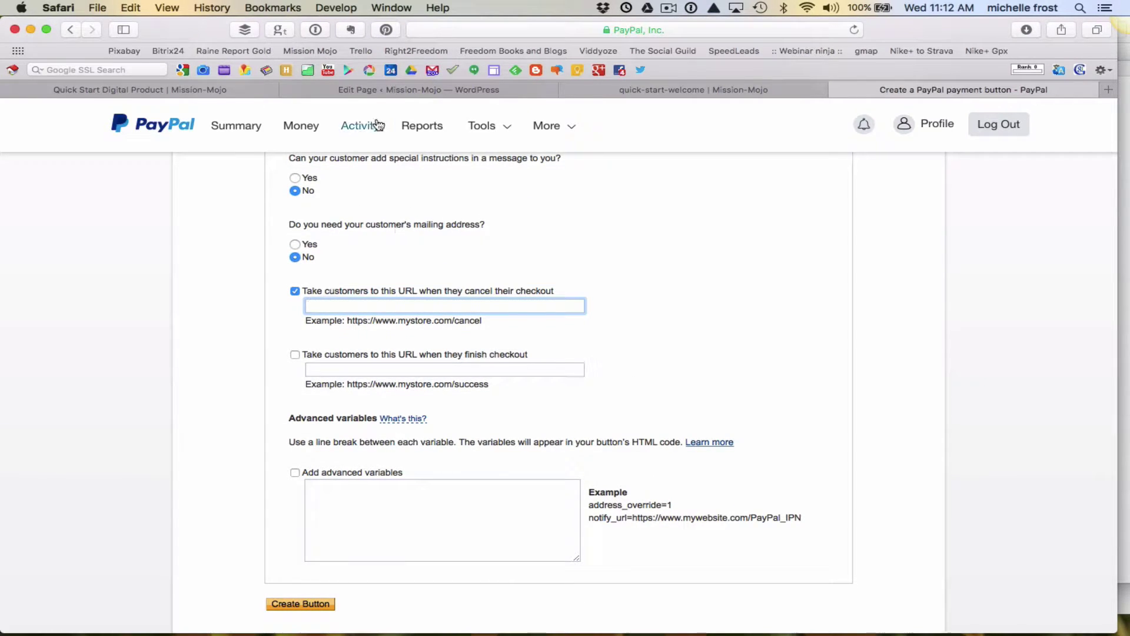
pyautogui.click(190, 88)
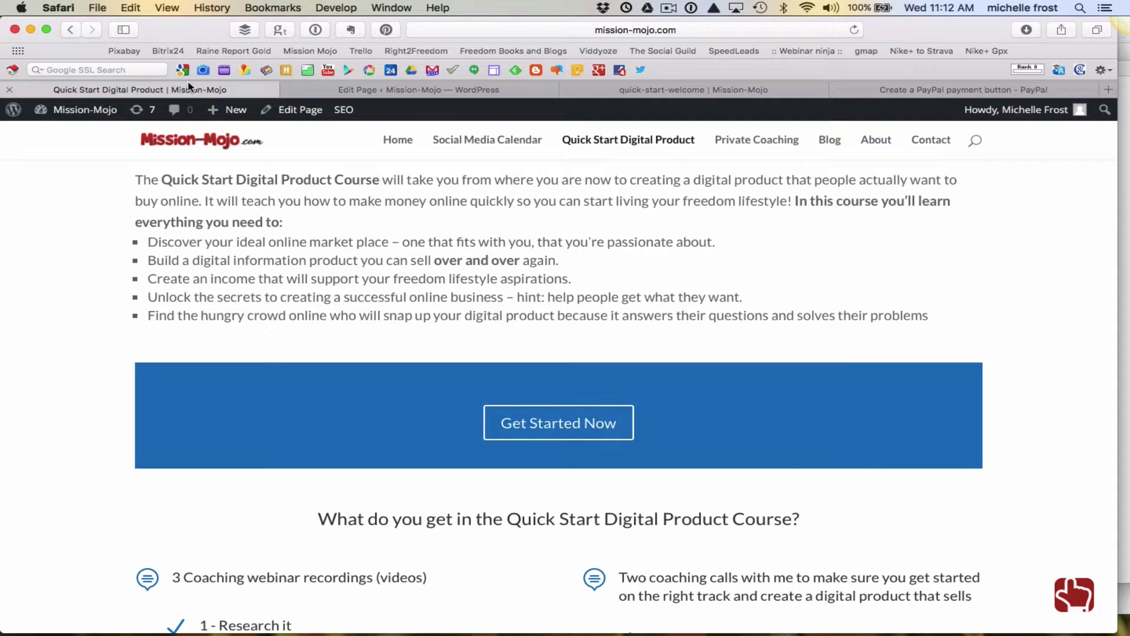
pyautogui.click(527, 26)
pyautogui.press('super+c')
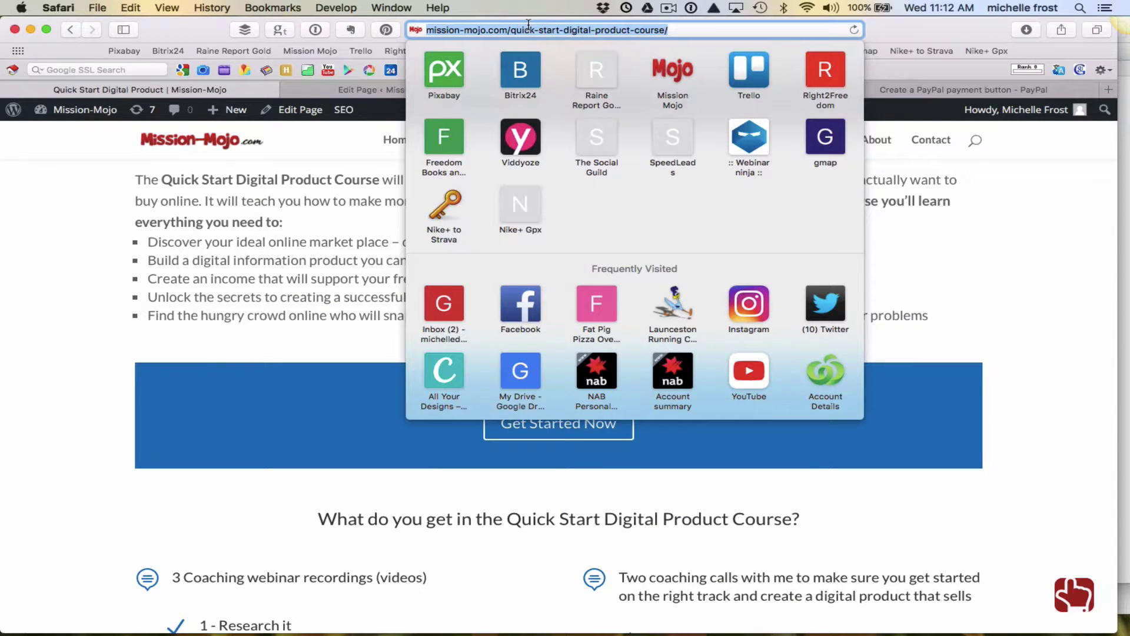
pyautogui.click(1034, 310)
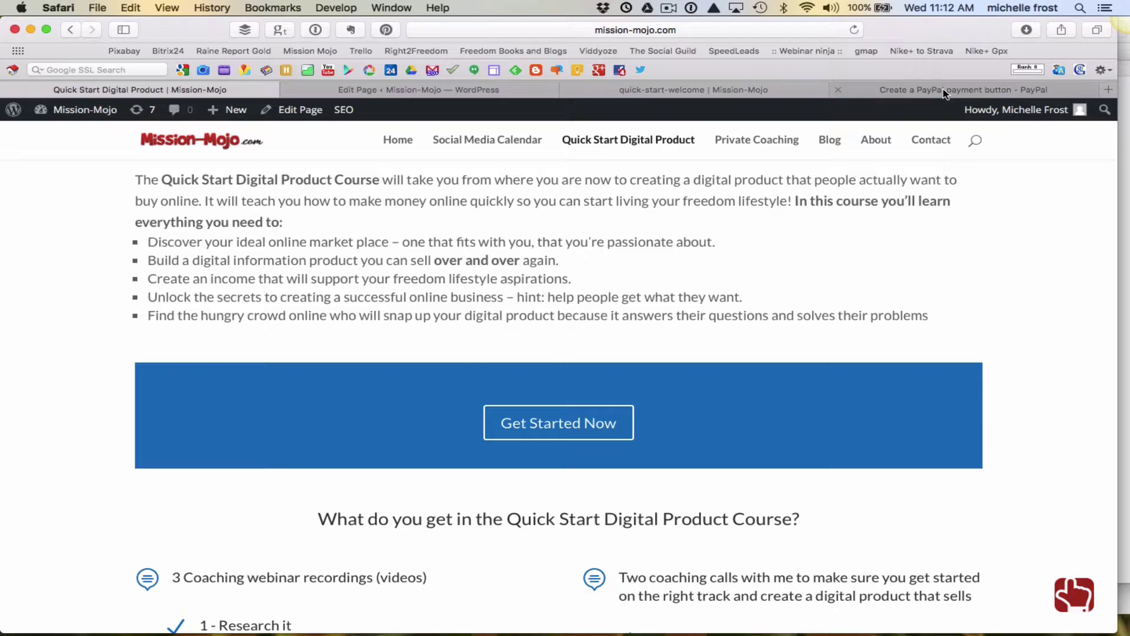
pyautogui.click(946, 92)
pyautogui.press('super+v')
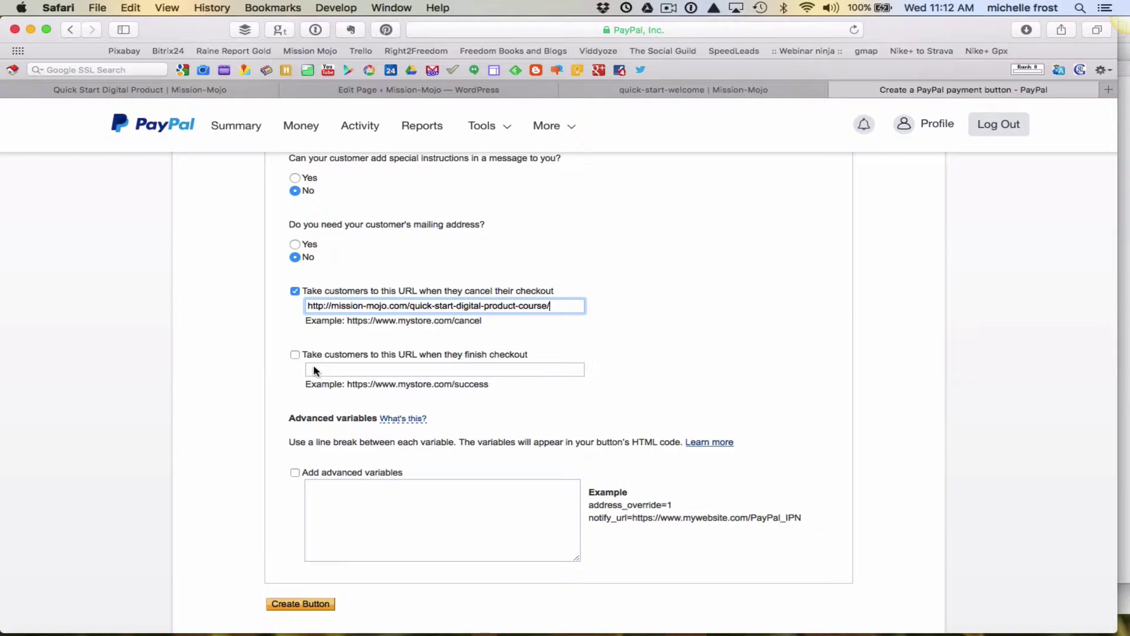
pyautogui.click(295, 357)
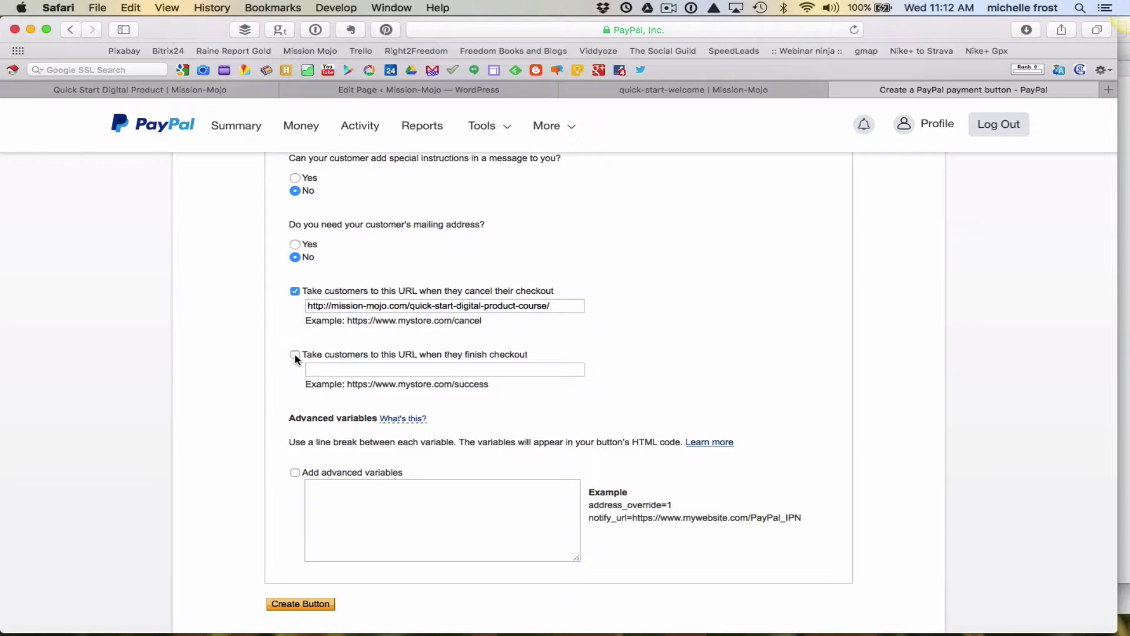
pyautogui.click(340, 370)
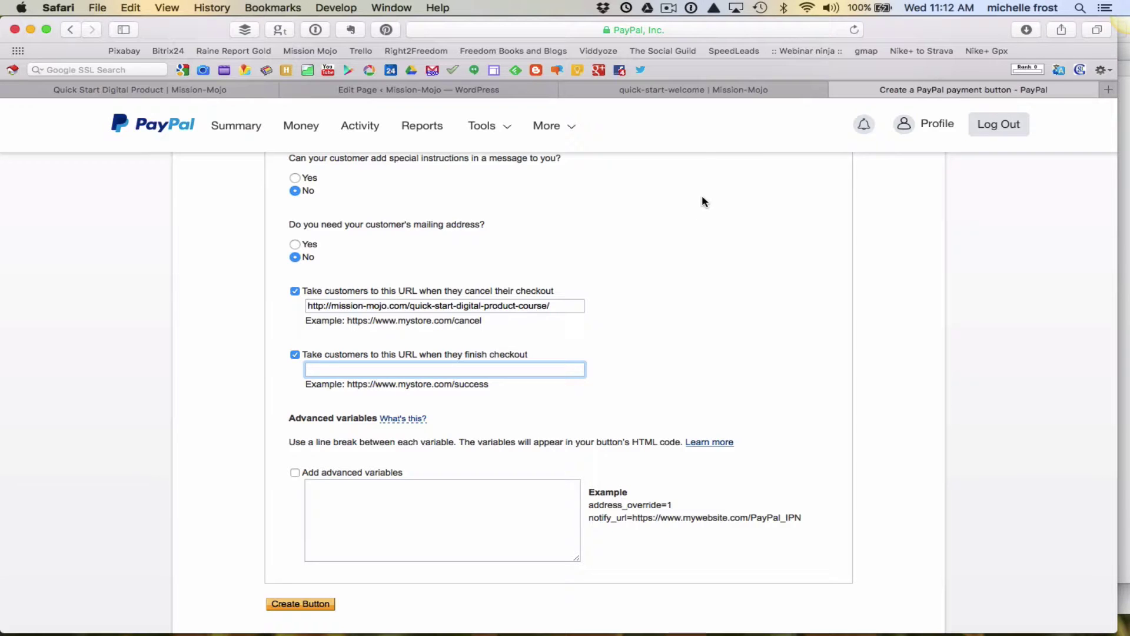
pyautogui.click(697, 93)
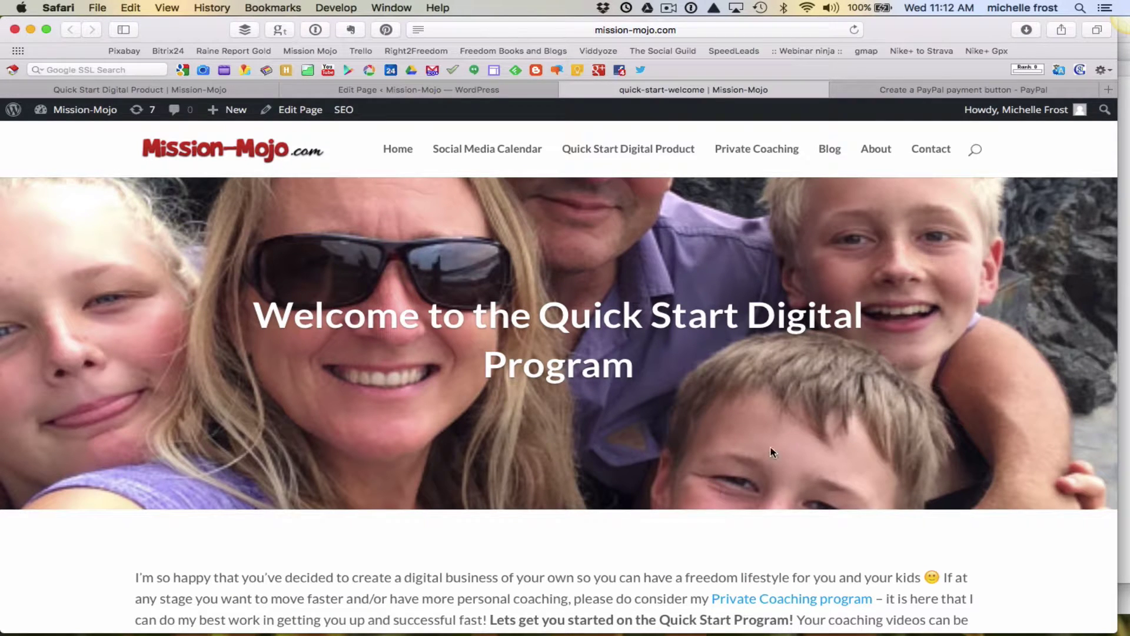
pyautogui.scroll(-10, 771, 450)
pyautogui.scroll(-15, 771, 447)
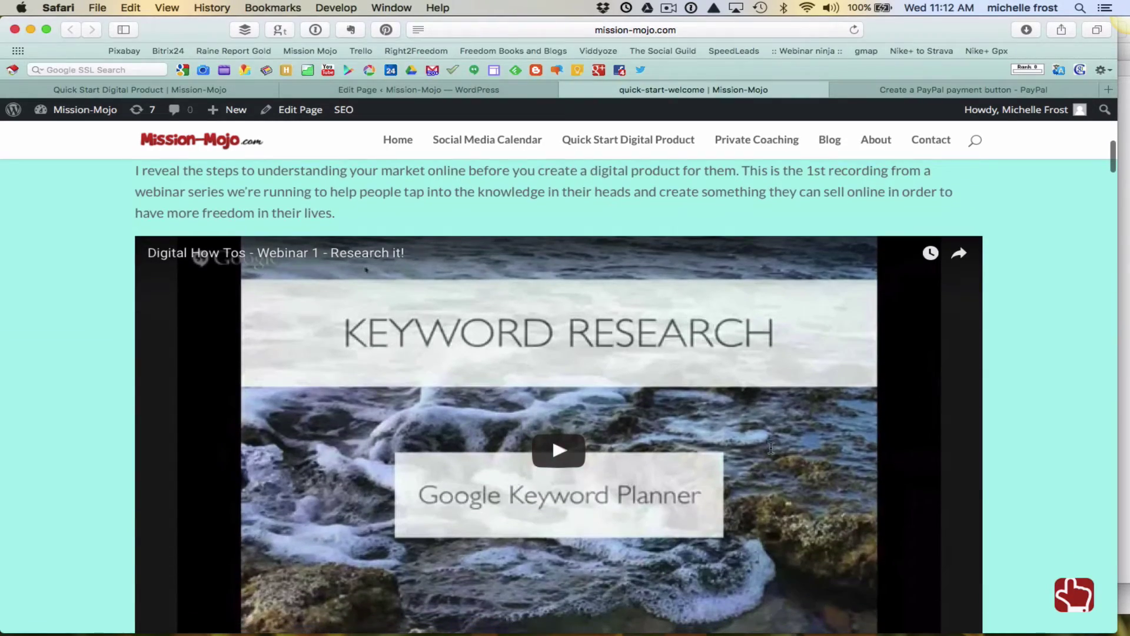
pyautogui.scroll(-15, 773, 454)
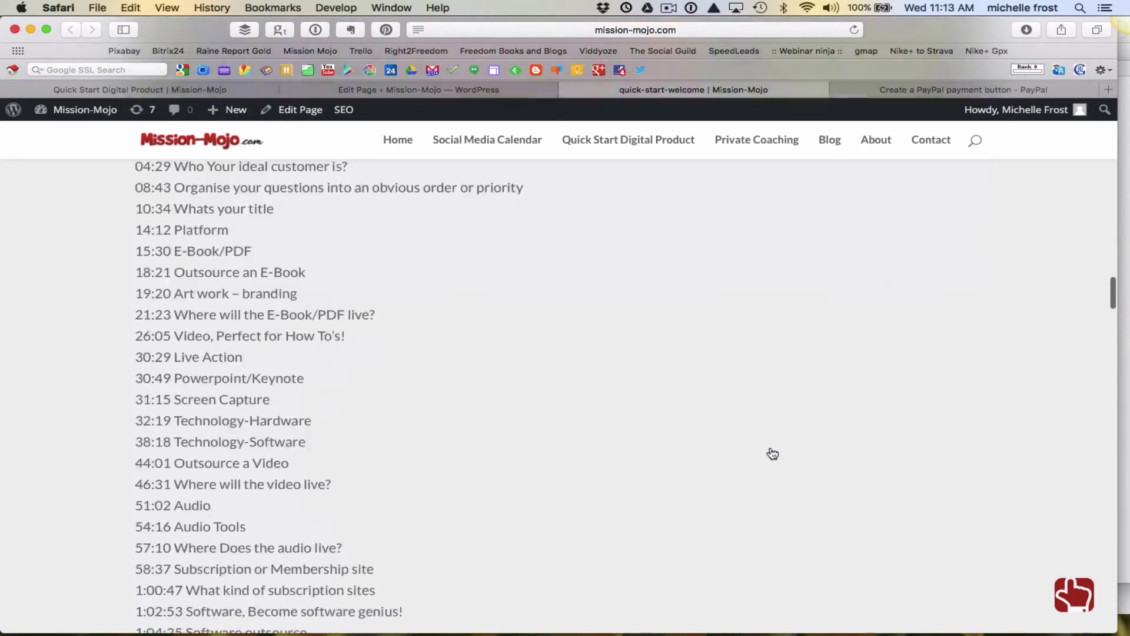
pyautogui.scroll(20, 771, 453)
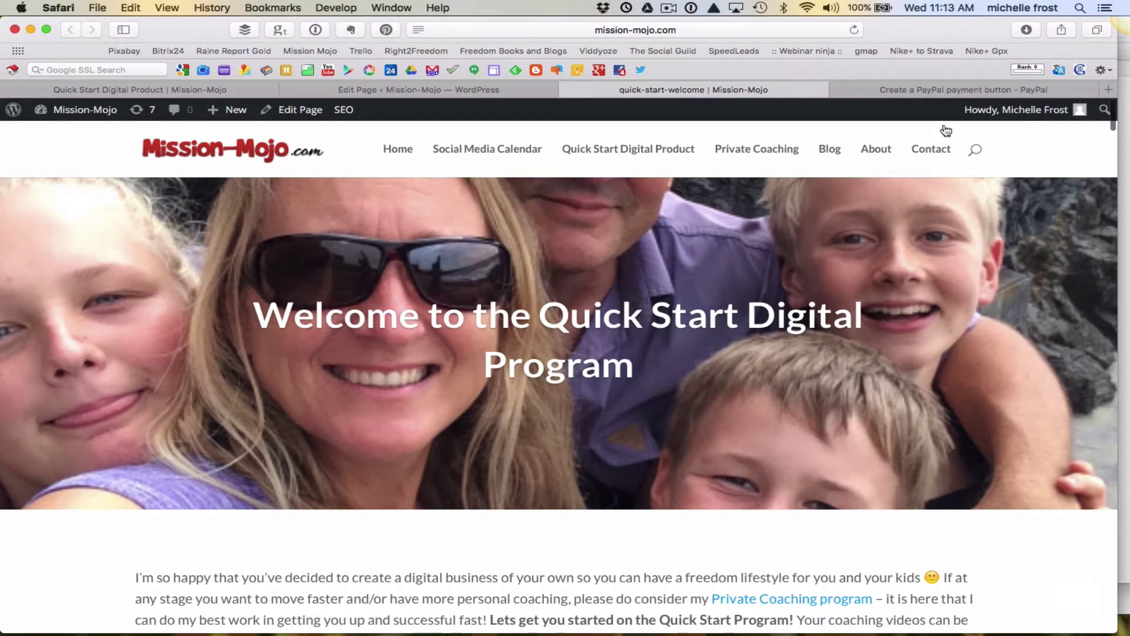
pyautogui.click(949, 91)
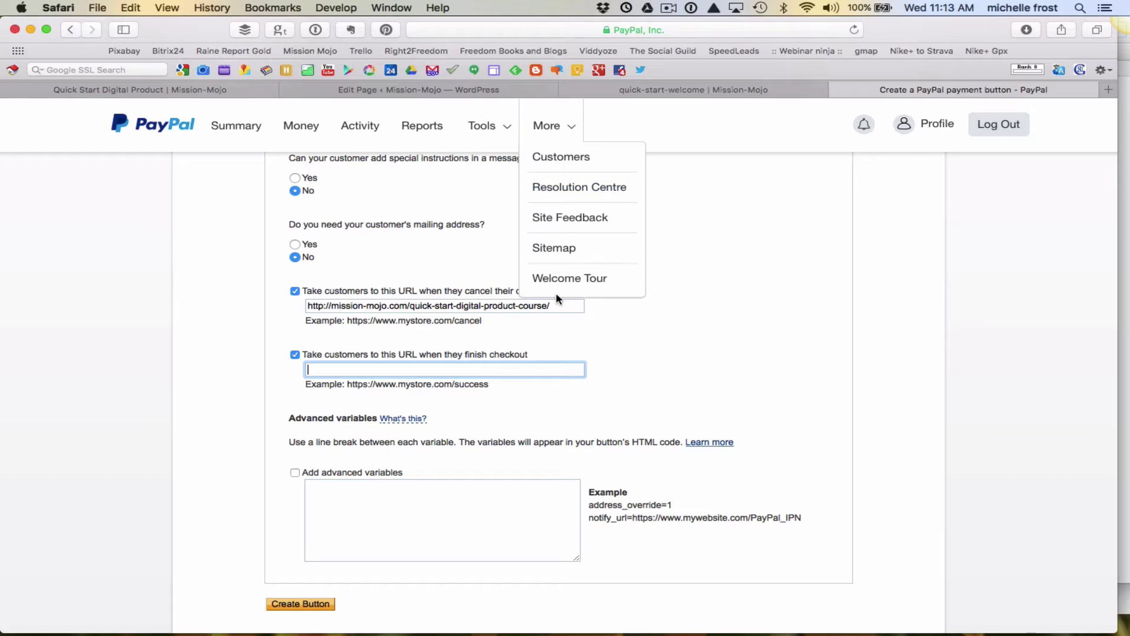
pyautogui.press('super+v')
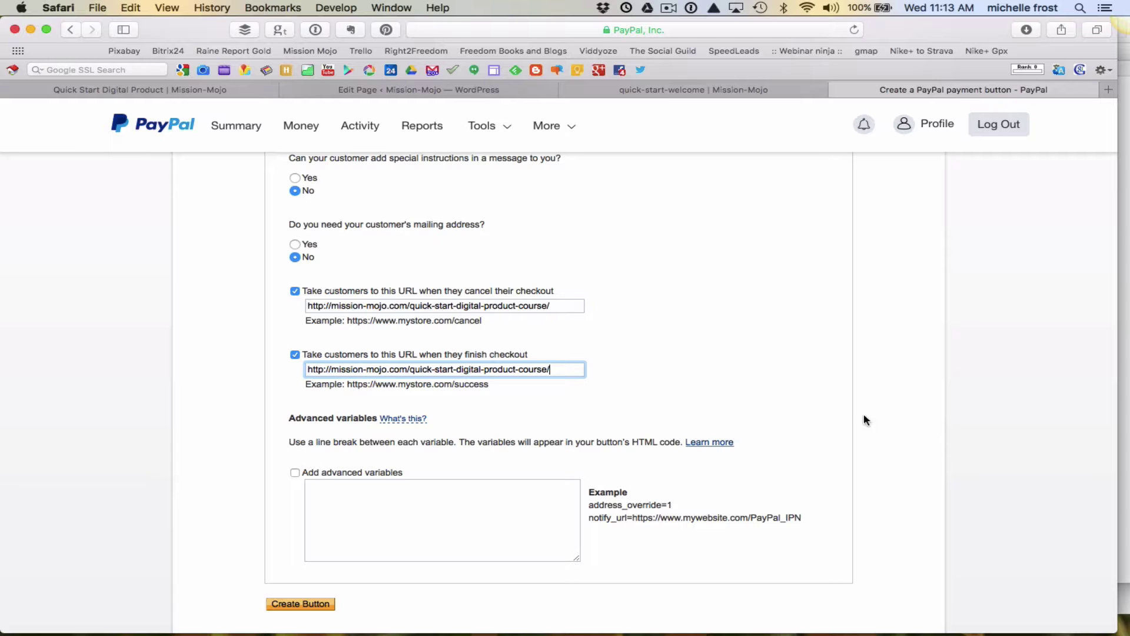
# Create the Buy Now button with the configured settings to generate its code.
pyautogui.scroll(-3, 894, 497)
pyautogui.scroll(-2, 894, 496)
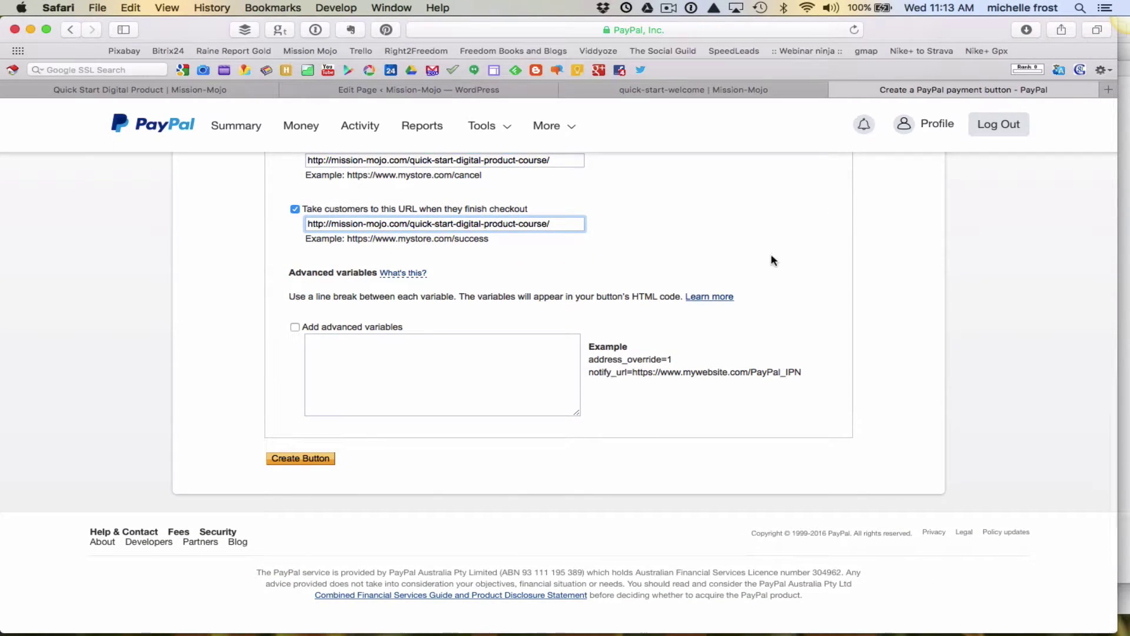
pyautogui.click(295, 460)
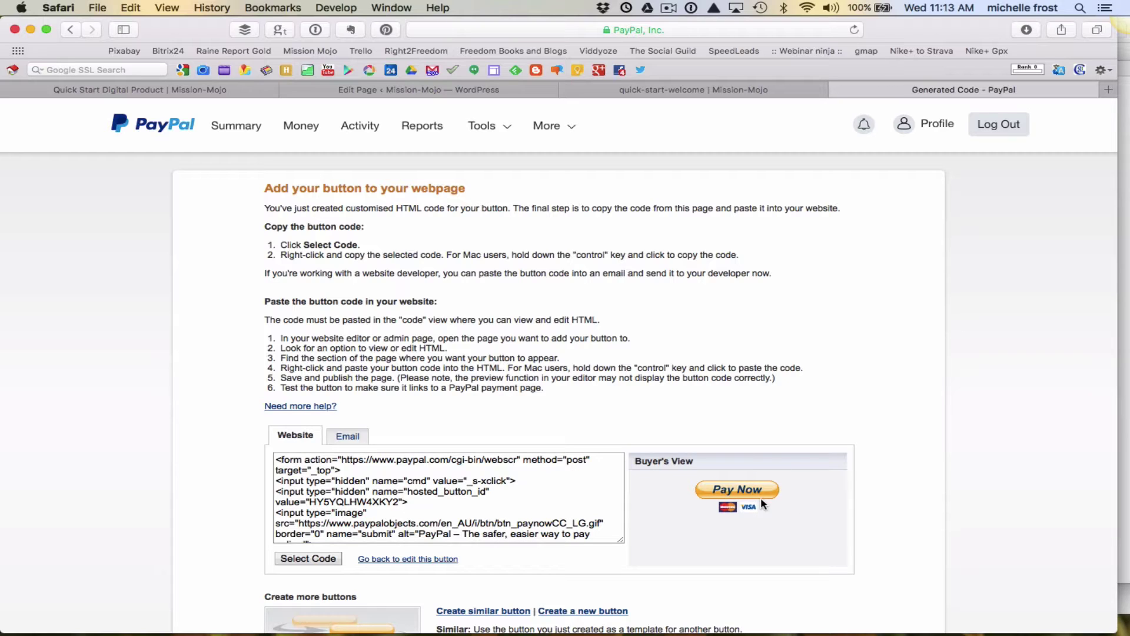
# Copy the email version of the button's payment link and open it in a new browser tab to test the checkout.
pyautogui.click(346, 436)
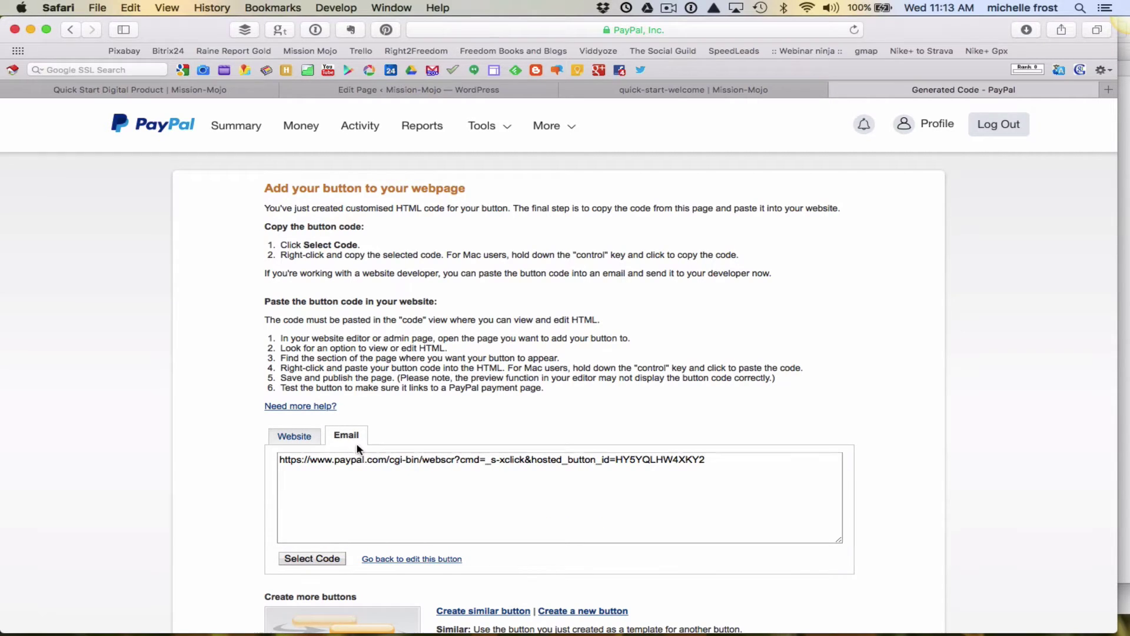
pyautogui.click(458, 485)
pyautogui.press('super+c')
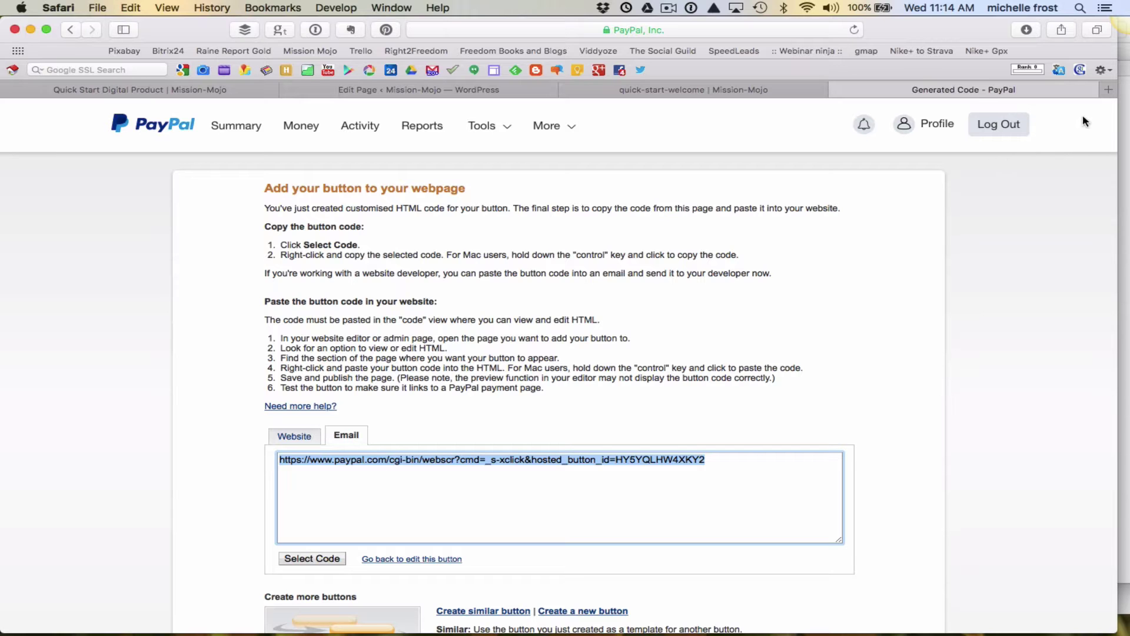
pyautogui.click(1109, 89)
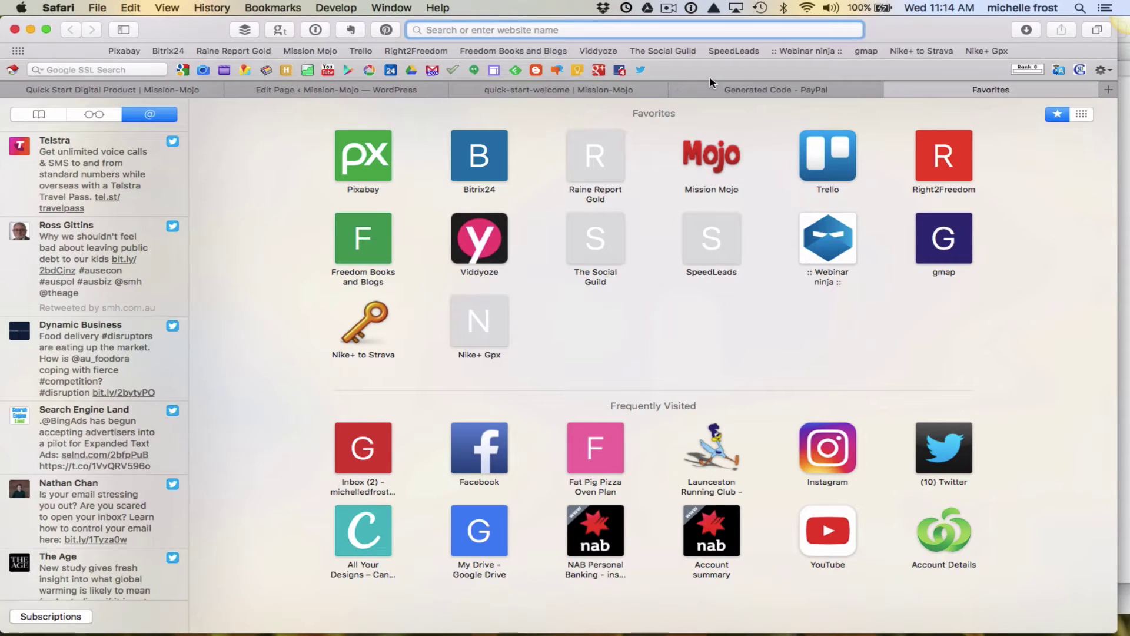
pyautogui.press('super+v')
pyautogui.press('Return')
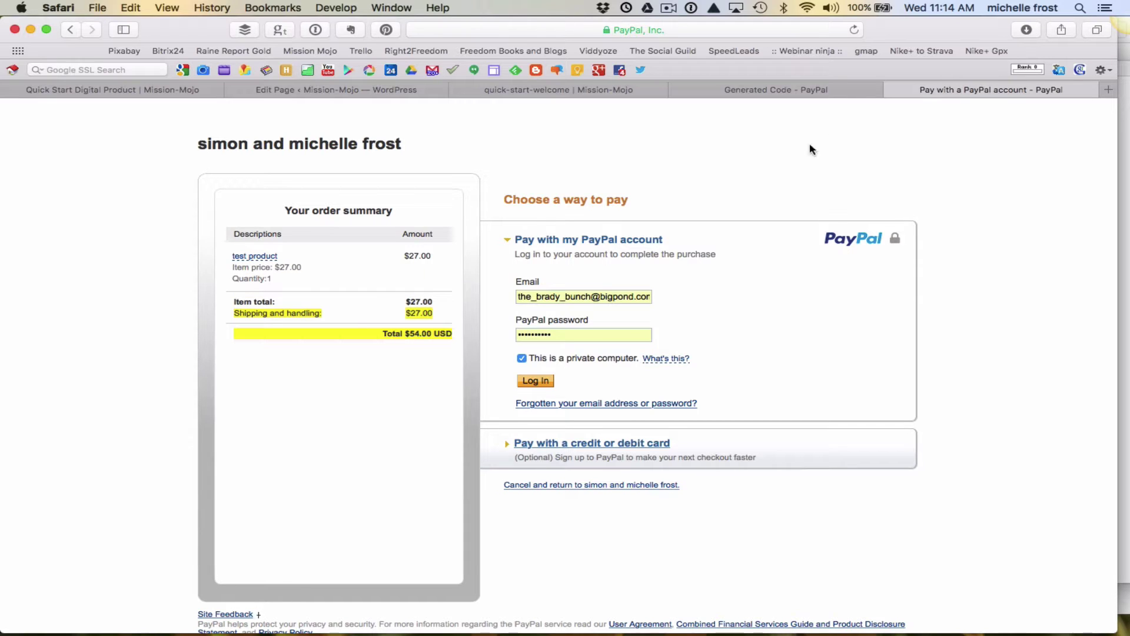
# Go back to editing the generated button, clear its postage amount and try to save the changes.
pyautogui.click(772, 93)
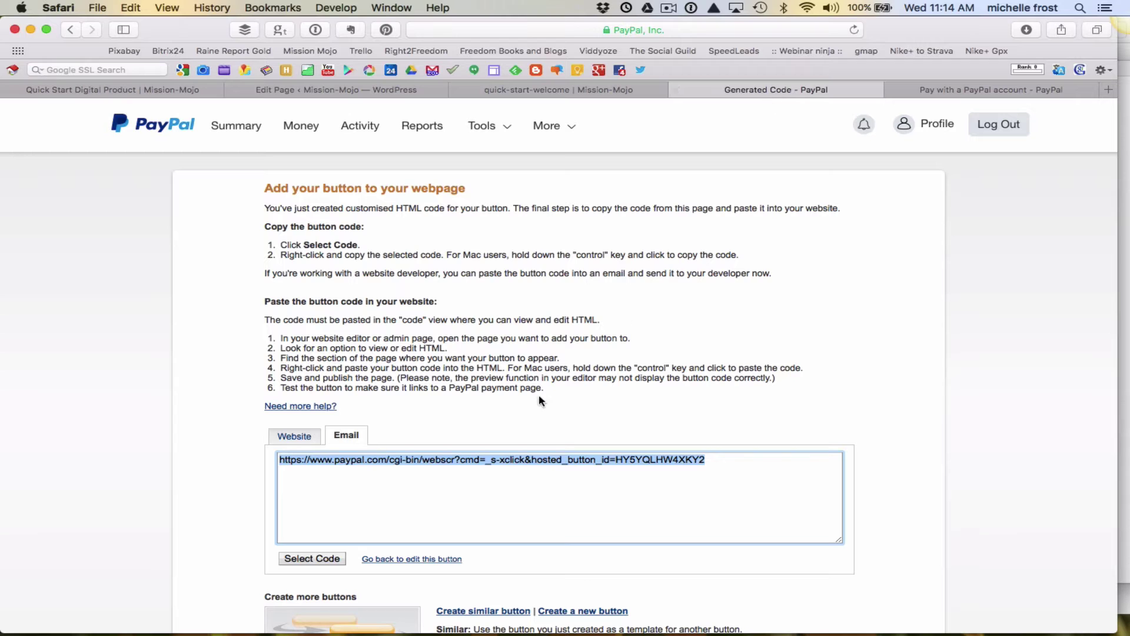
pyautogui.scroll(-8, 518, 391)
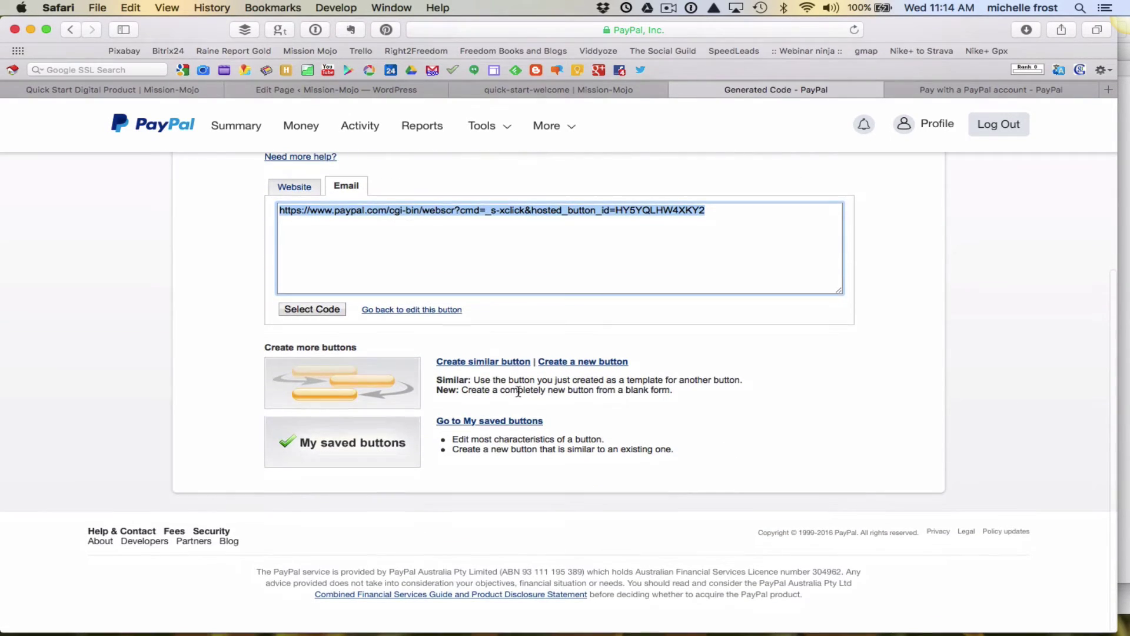
pyautogui.click(428, 313)
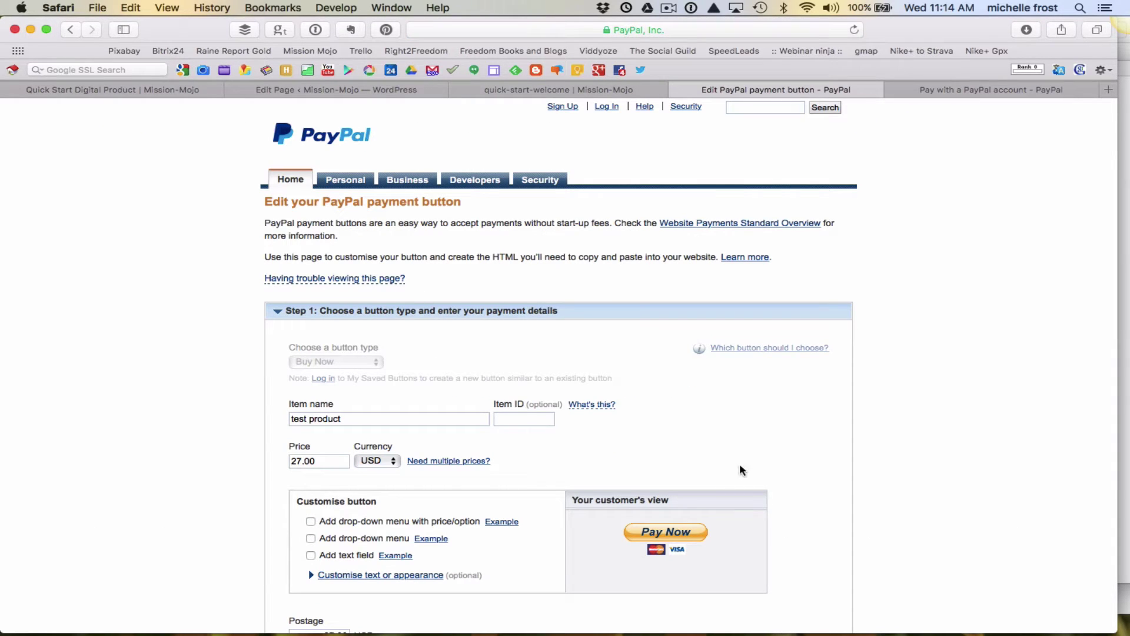
pyautogui.scroll(-8, 739, 465)
pyautogui.moveTo(317, 387); pyautogui.dragTo(389, 386)
pyautogui.press('BackSpace')
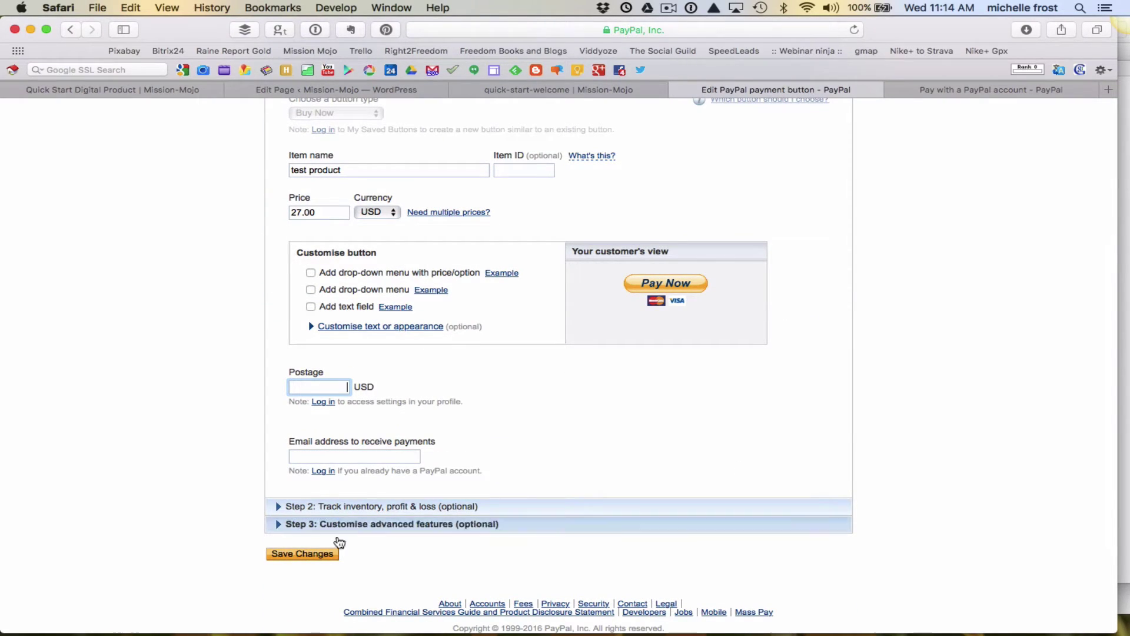
pyautogui.click(307, 556)
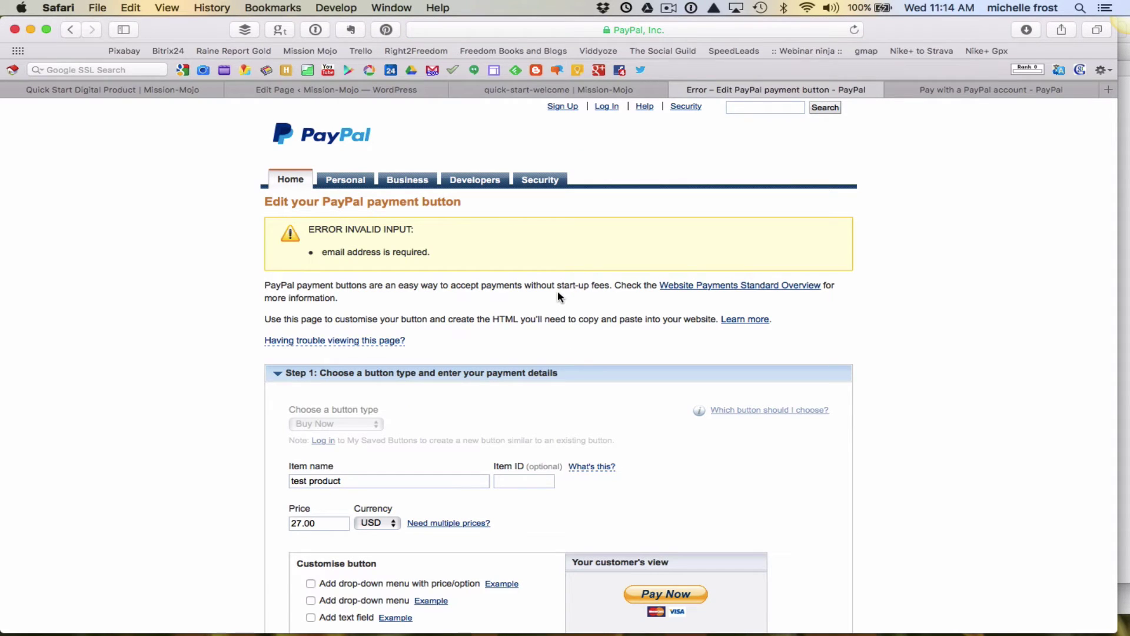
pyautogui.scroll(-10, 557, 291)
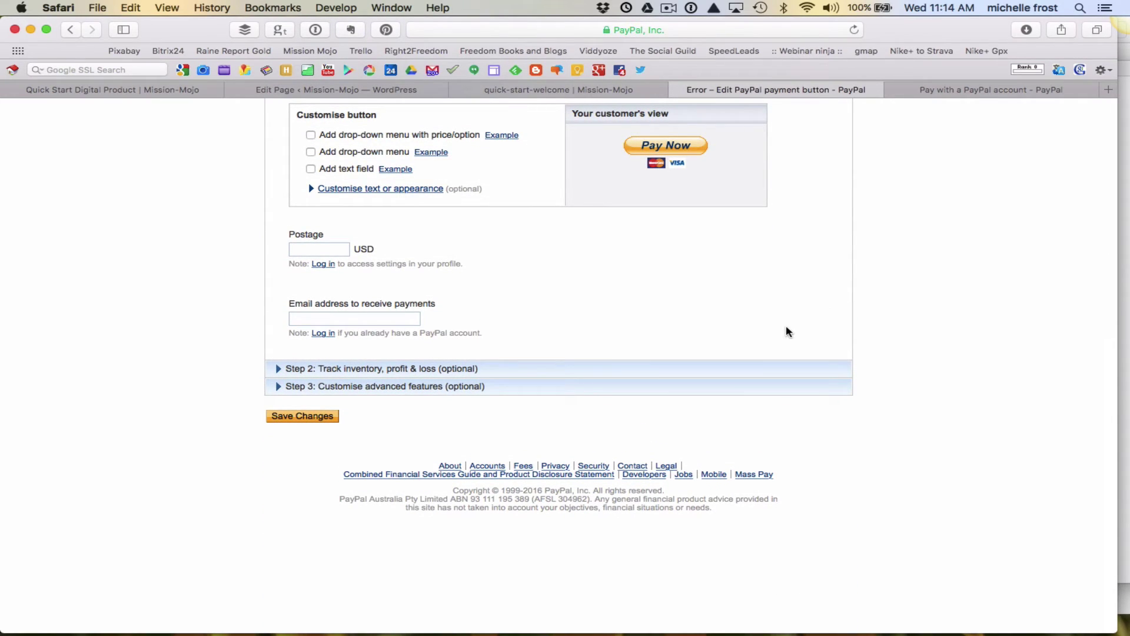
pyautogui.scroll(4, 786, 327)
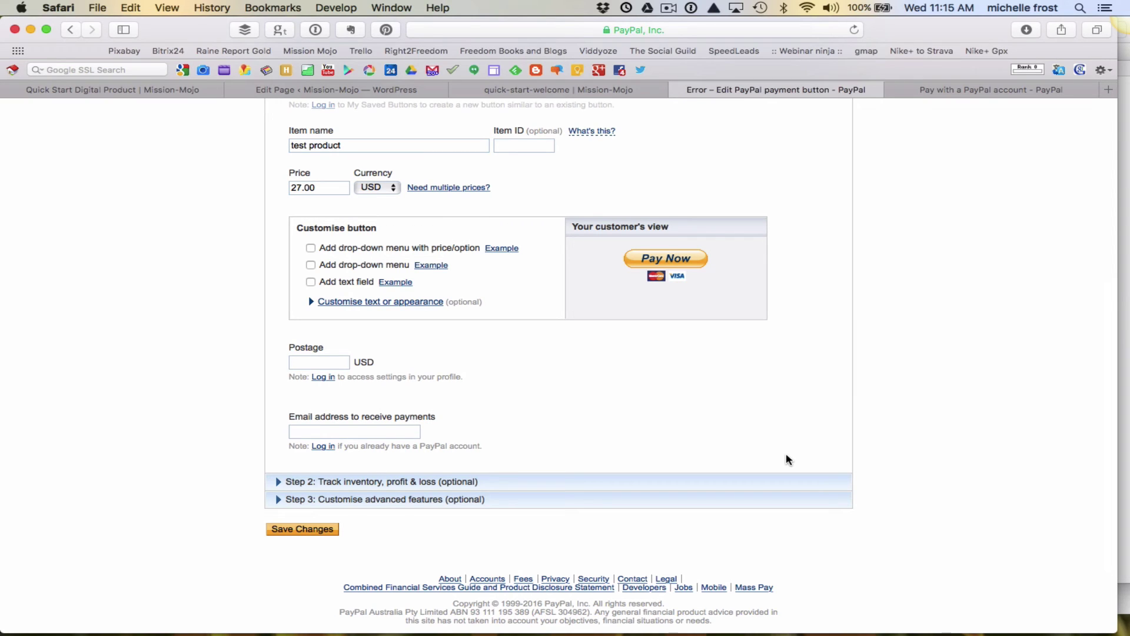
pyautogui.scroll(5, 786, 459)
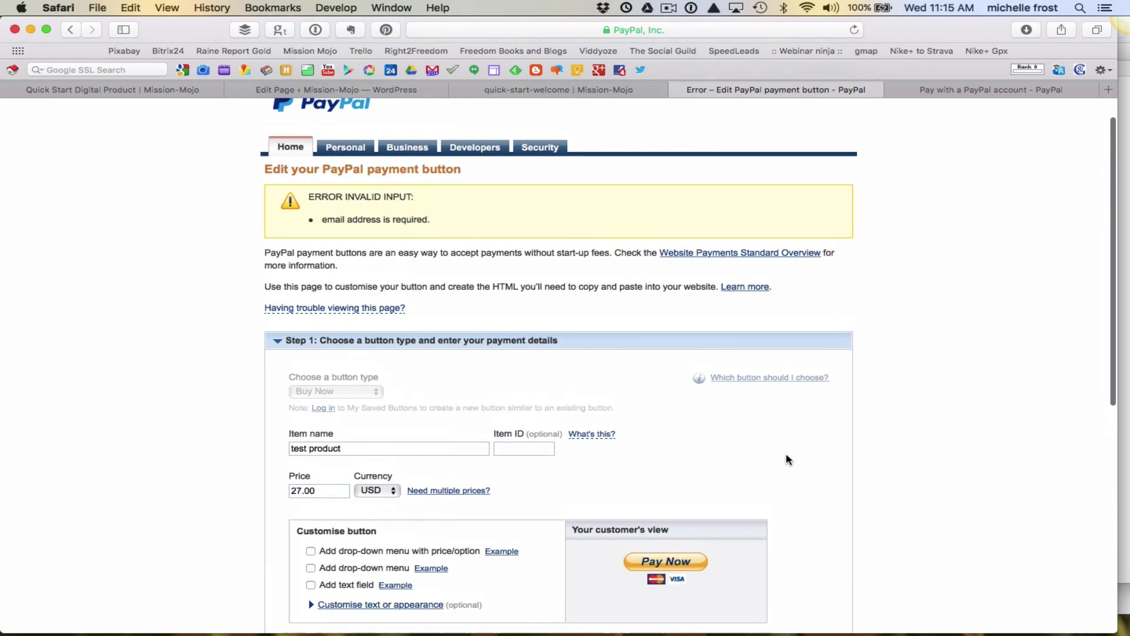
pyautogui.scroll(1, 786, 455)
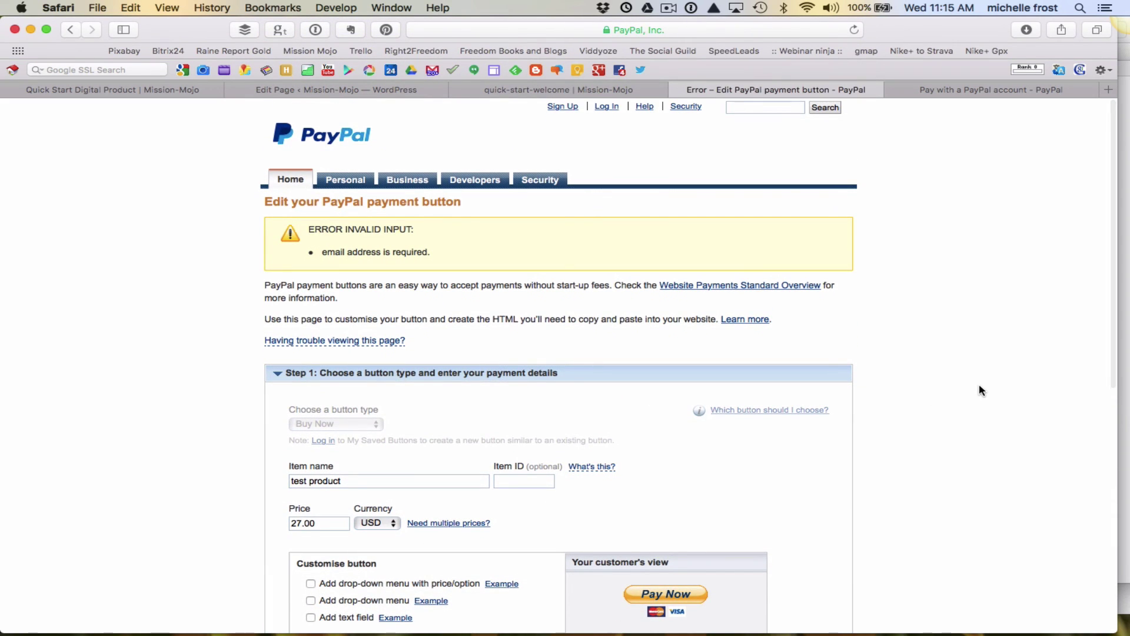
pyautogui.click(670, 8)
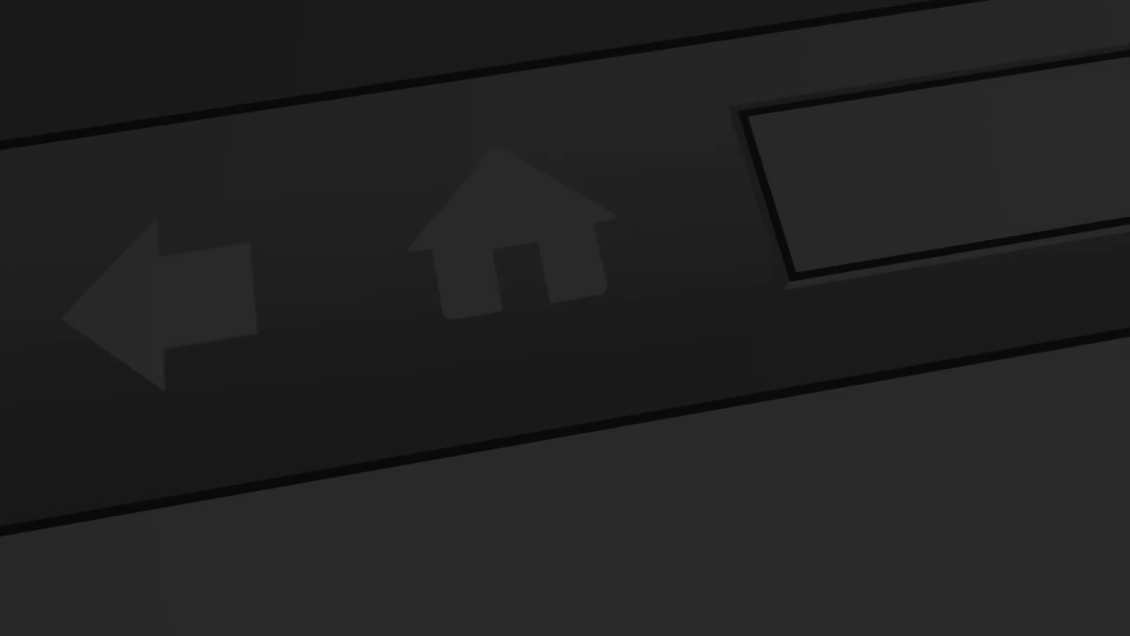